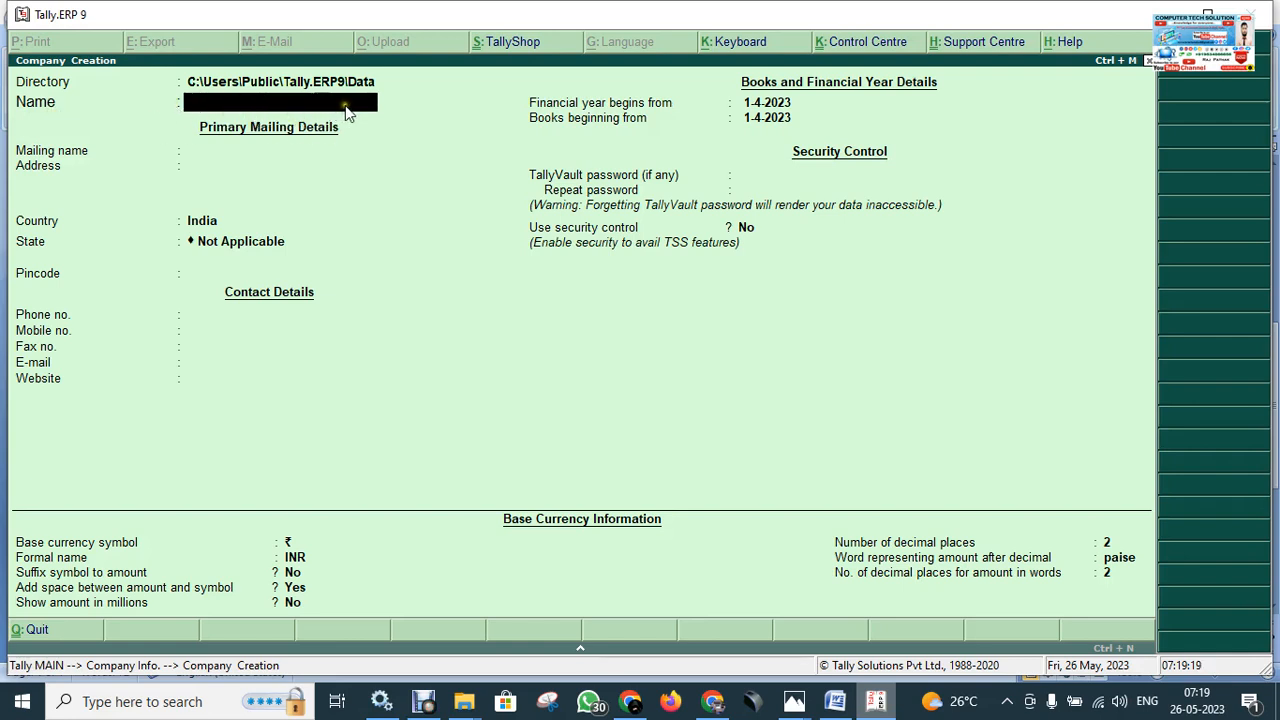
Enter COMPUTER TECH SOLUTION as the company name, fixing typos, so the mailing name copies it.
text(COMPUT)
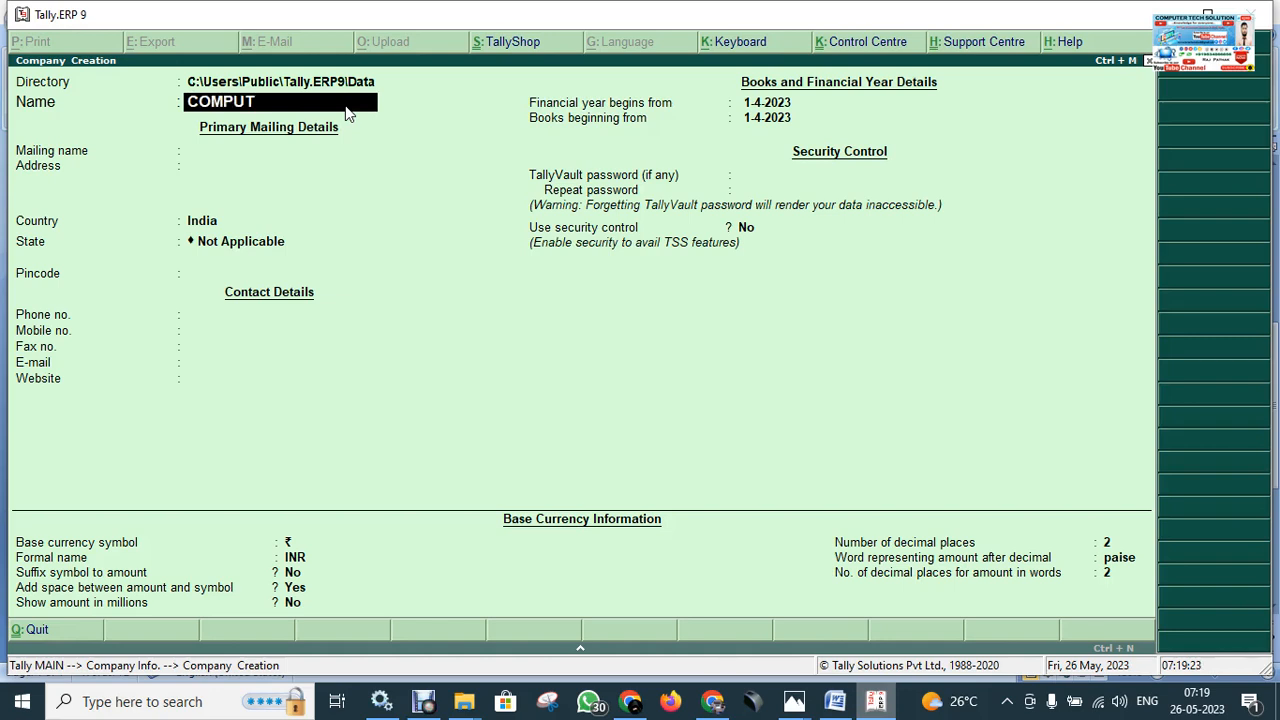
text(ER TECH SOLUTION)
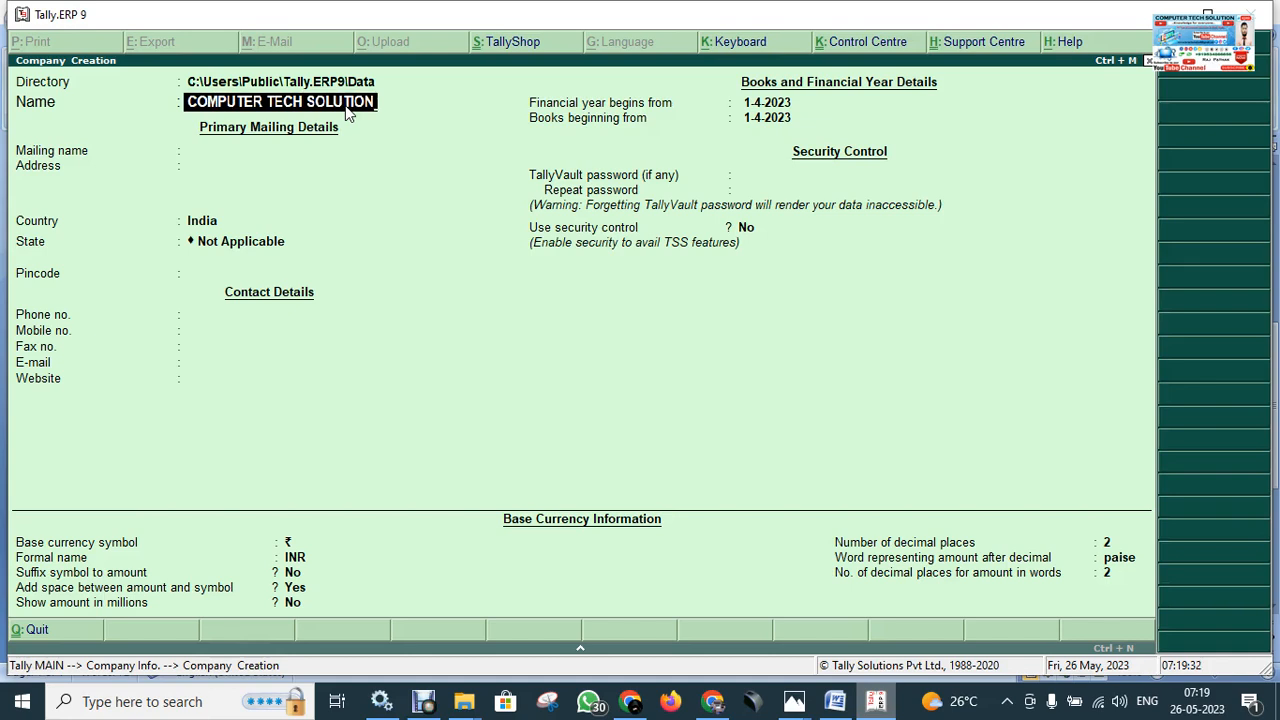
key(Return)
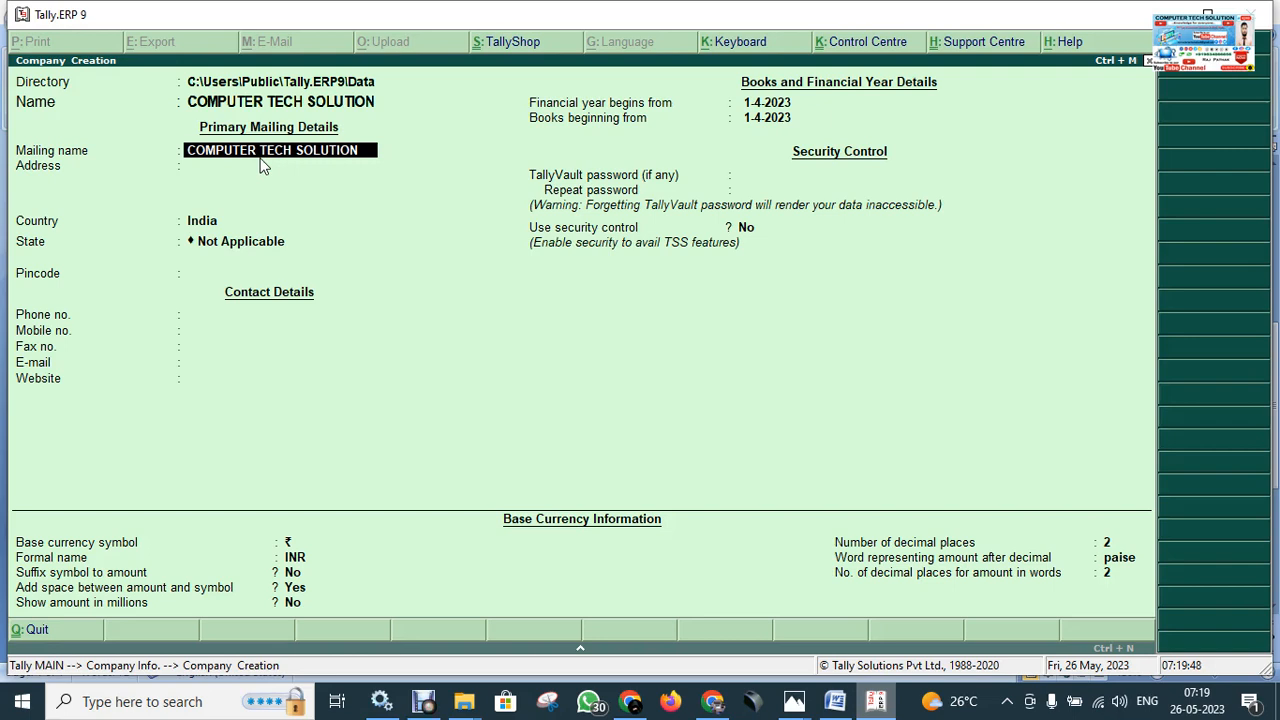
Keep the prefilled mailing name and enter the company's two-line address.
key(Return)
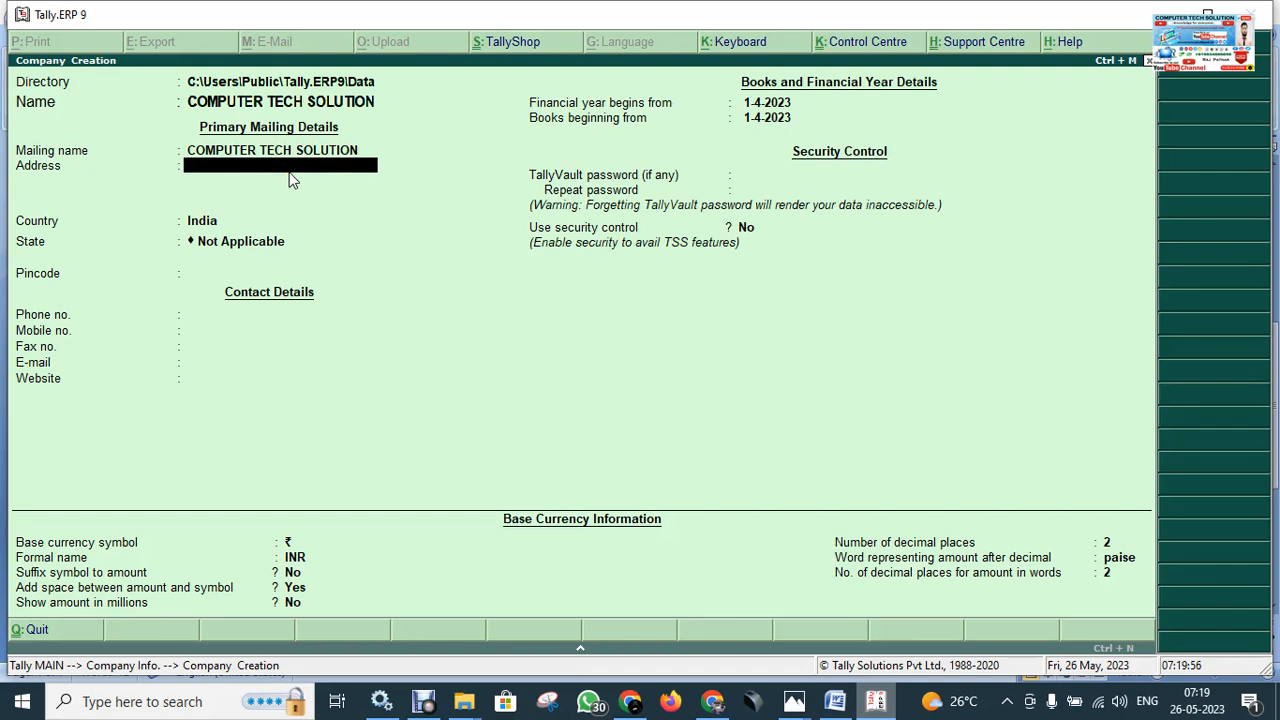
text(BARAHIYA)
key(Return)
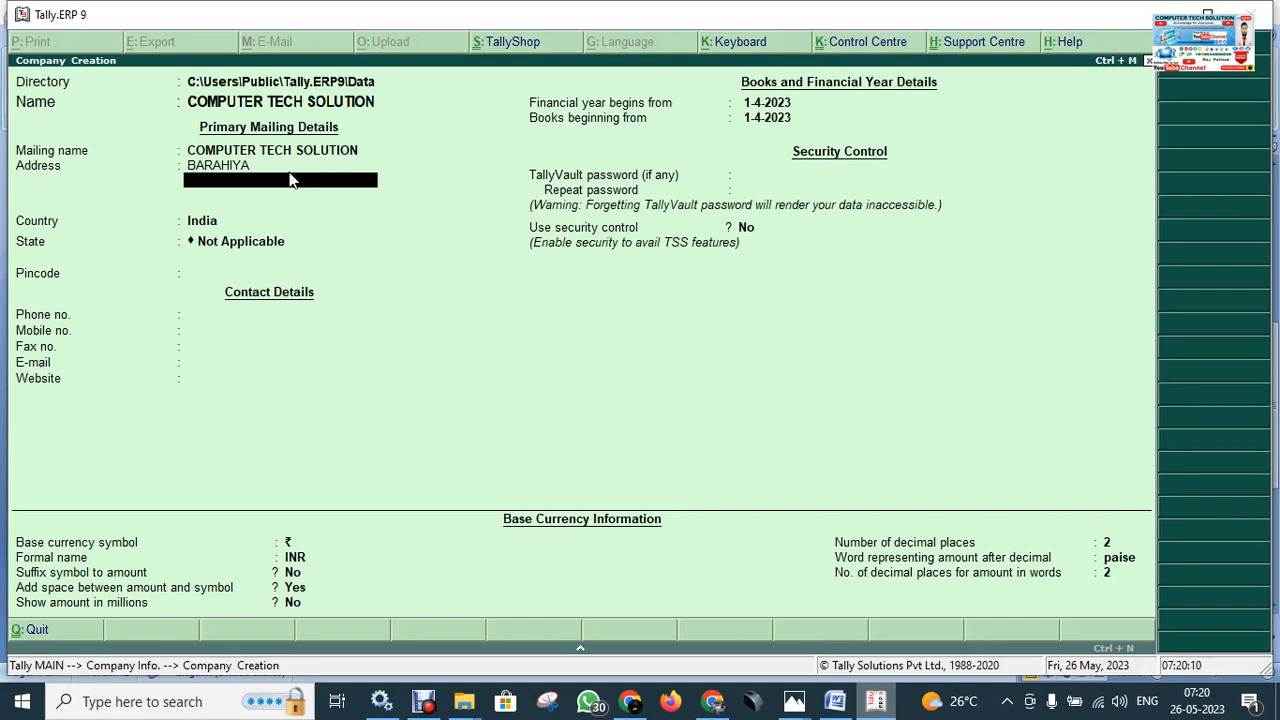
text(NEAR RAILWAY STATTION)
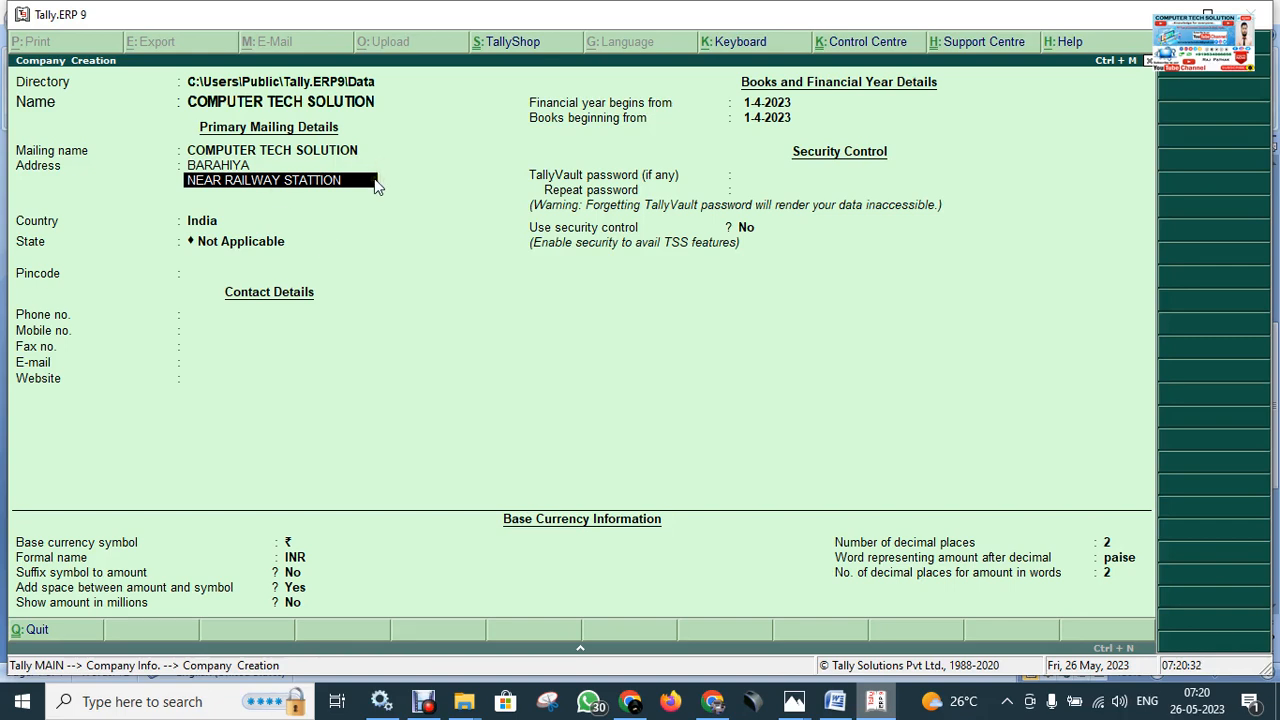
key(Return)
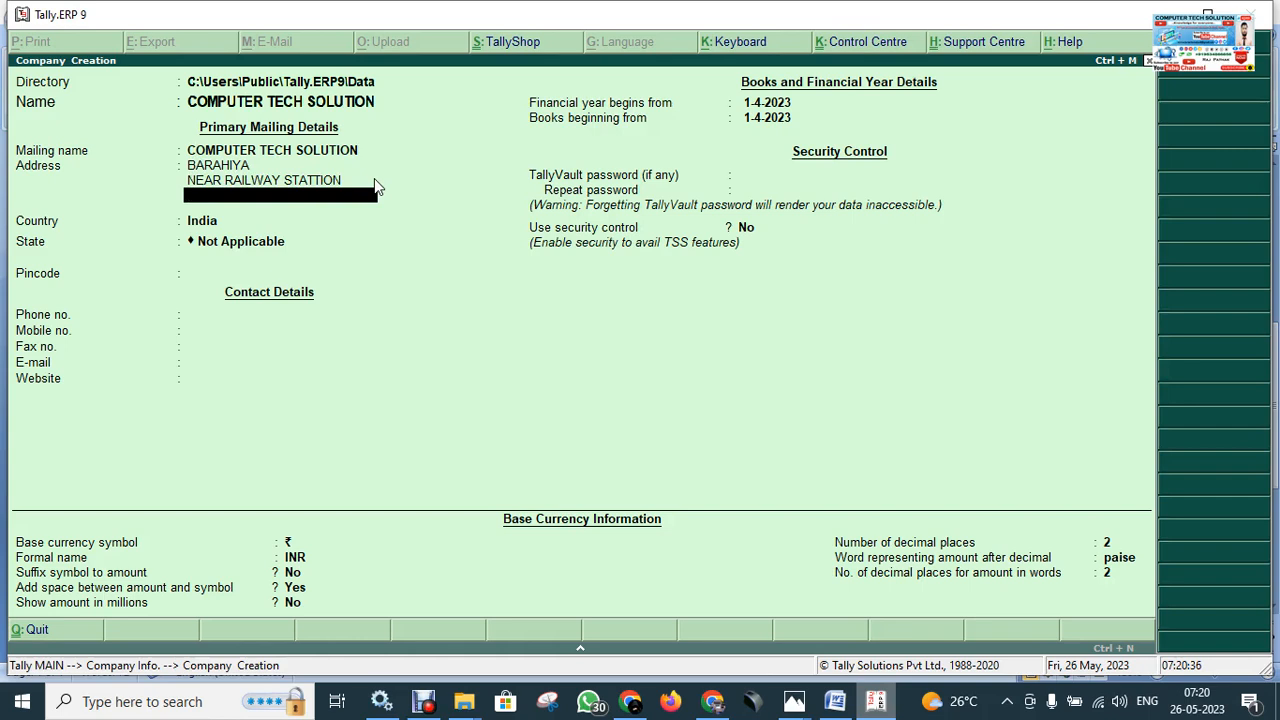
key(Return)
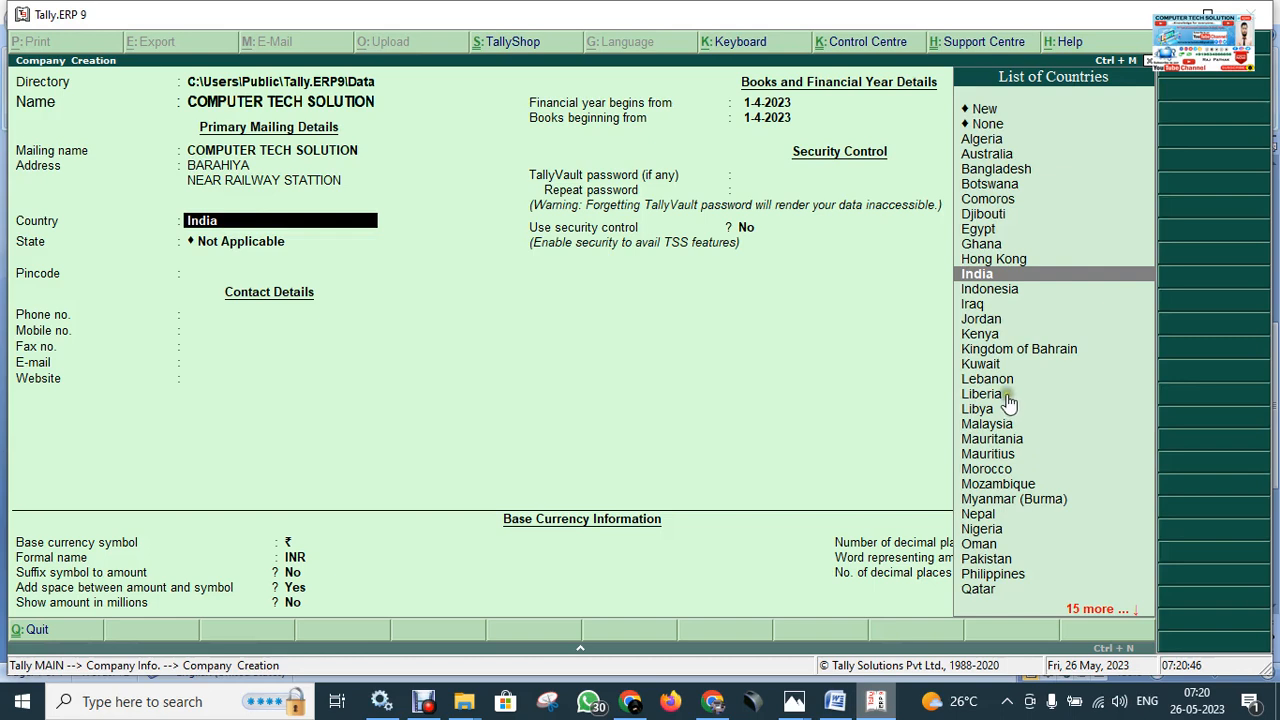
Choose India as the company's country and Bihar as its state.
click(1022, 276)
click(160, 312)
click(233, 225)
click(243, 230)
key(Return)
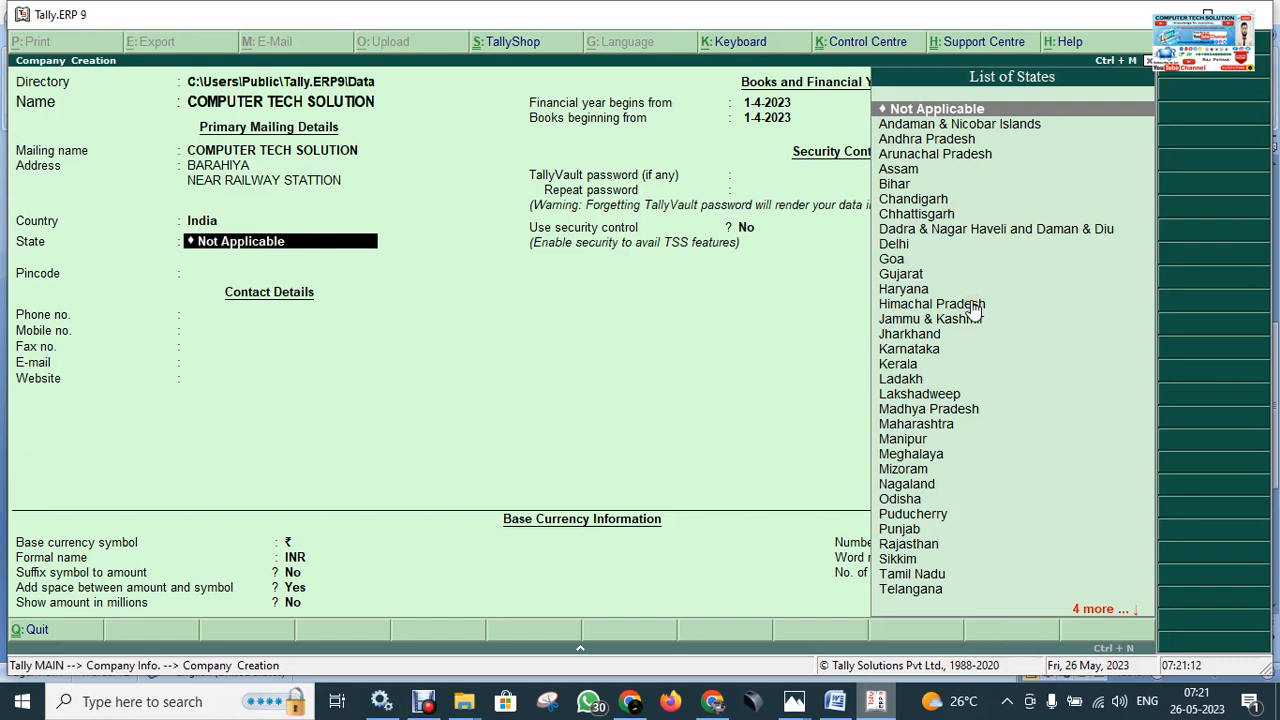
text(B)
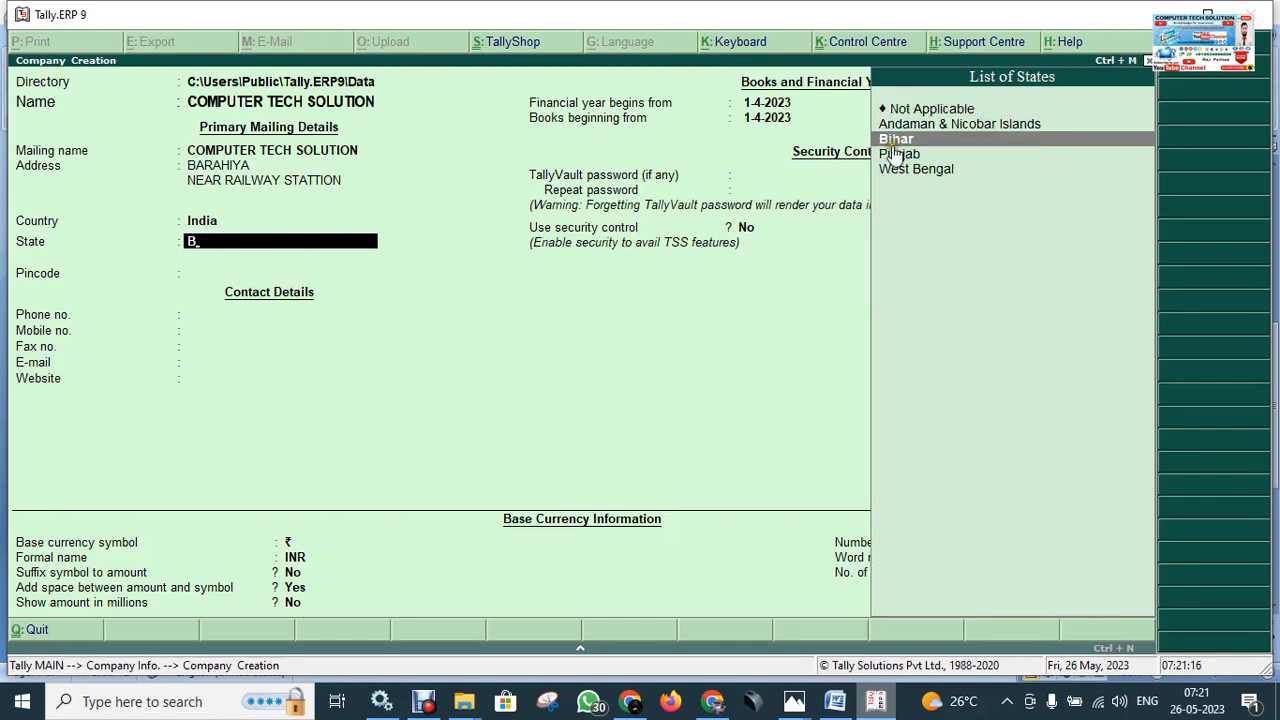
click(968, 143)
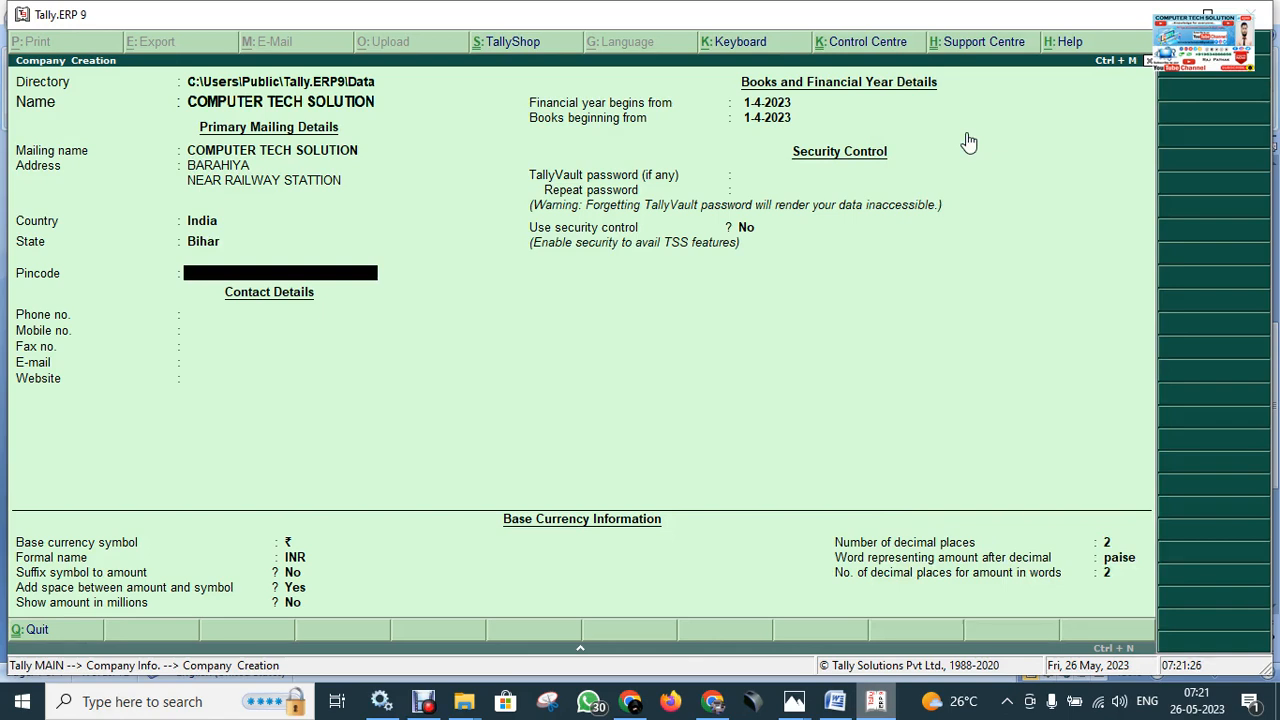
Enter the company's pincode and leave the phone number blank.
text(811302)
key(Return)
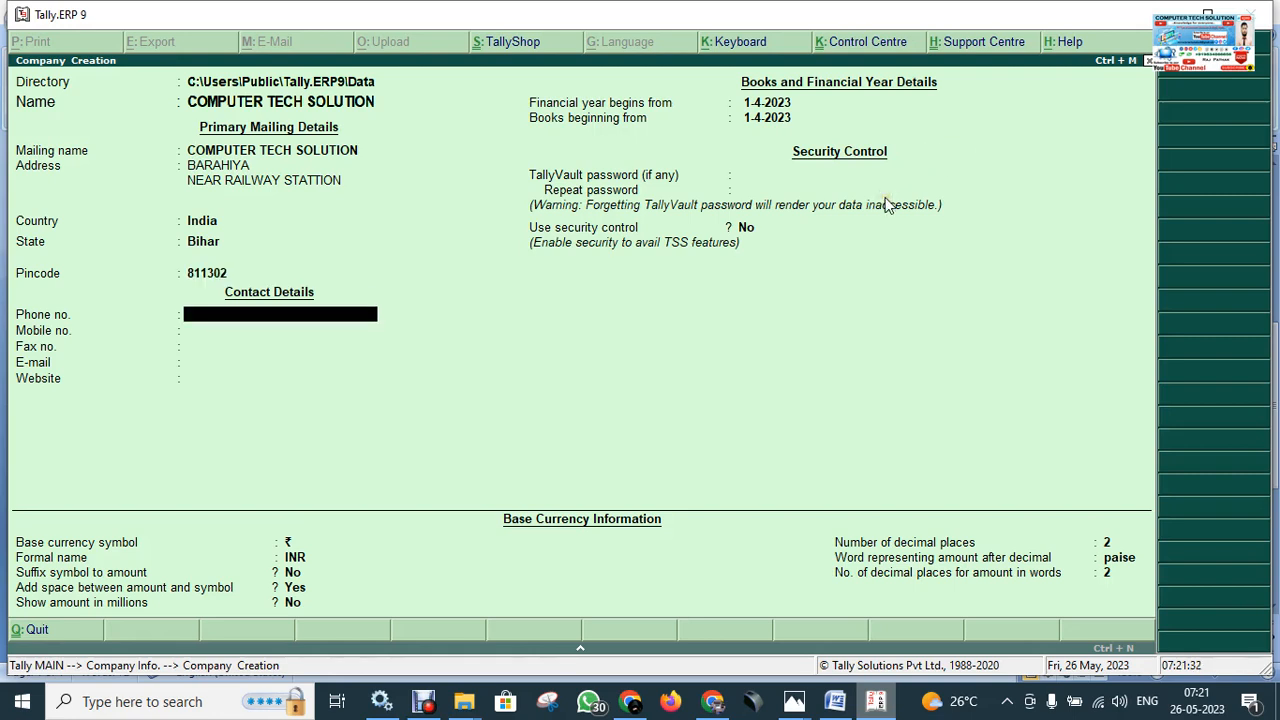
key(Return)
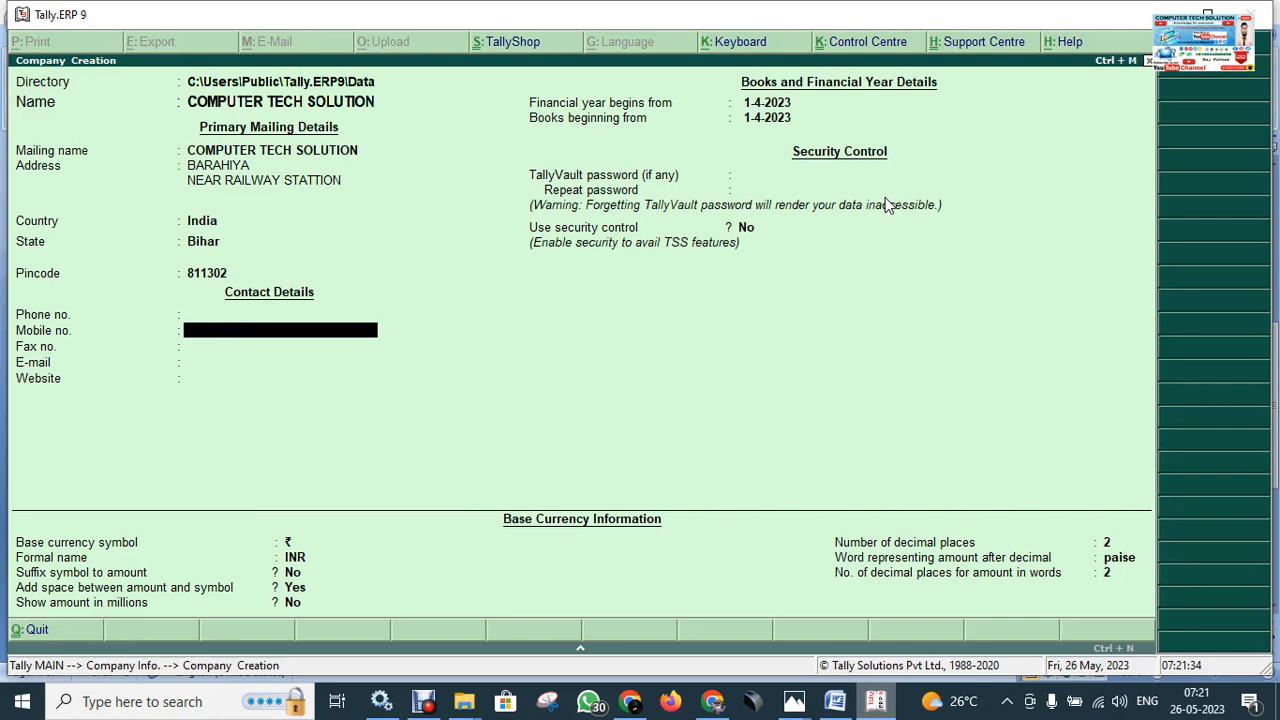
key(BackSpace)
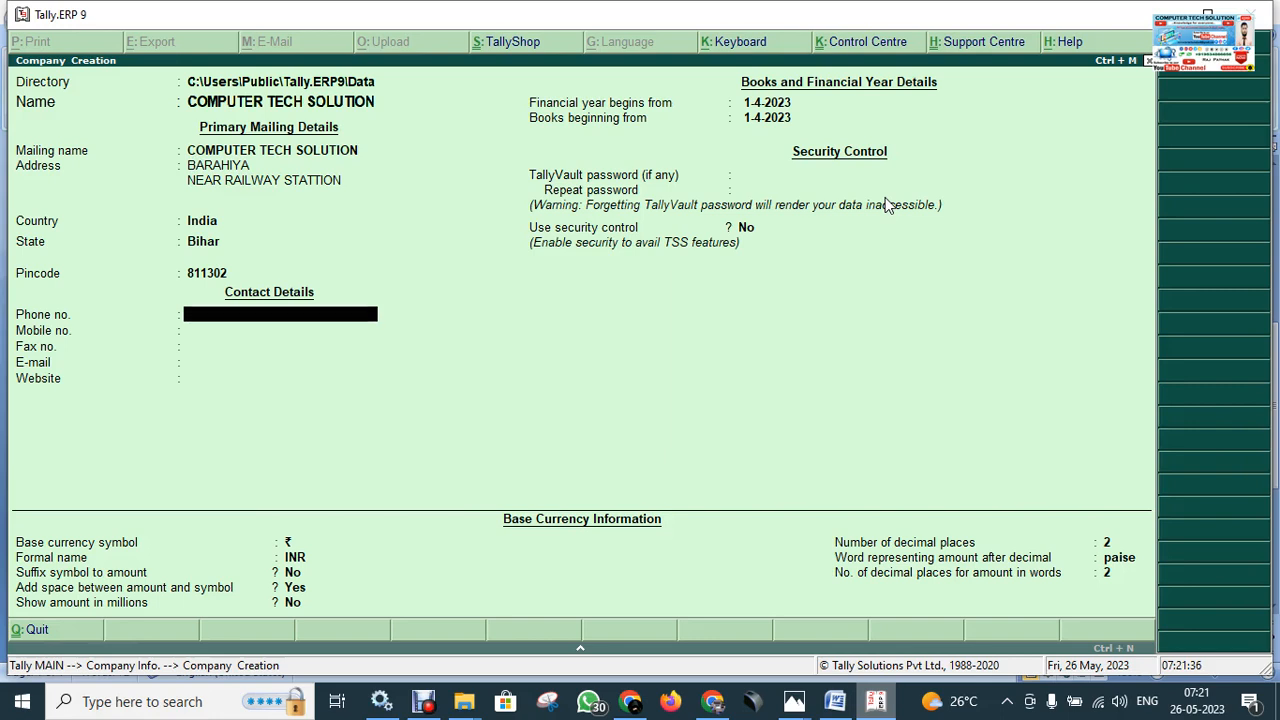
key(Return)
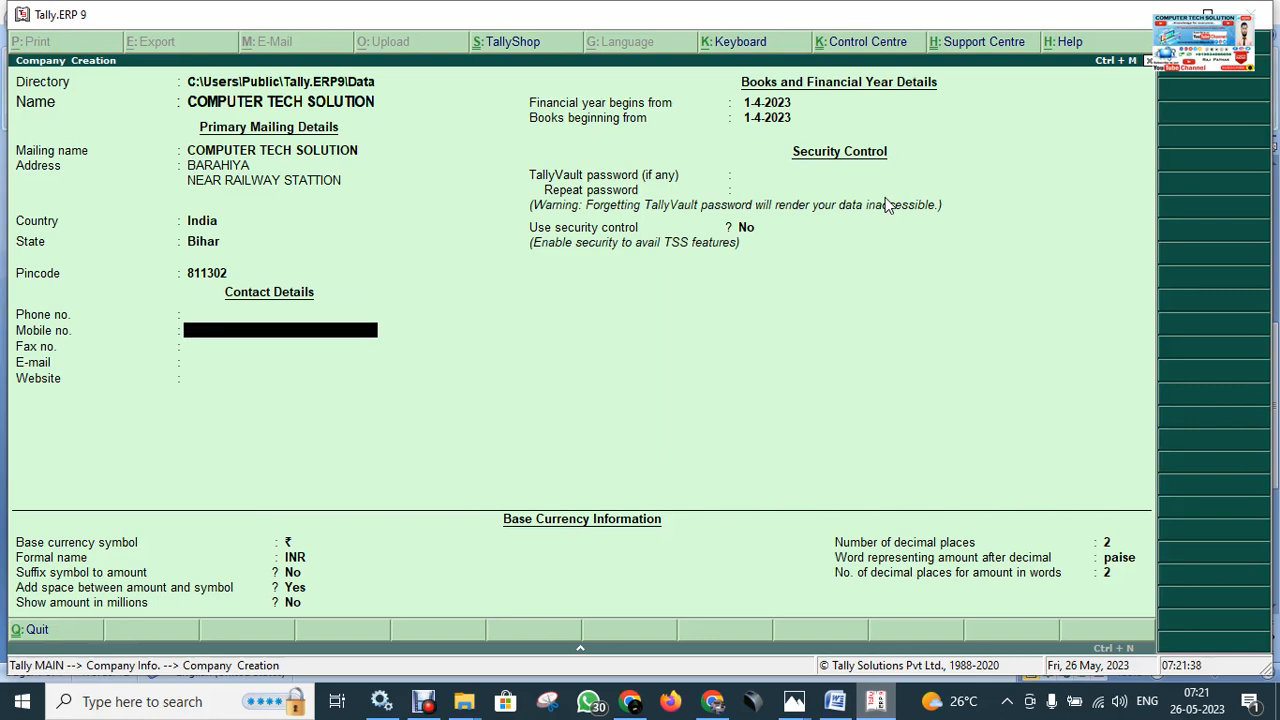
Enter the company's mobile number and e-mail address, leaving fax blank.
key(Return)
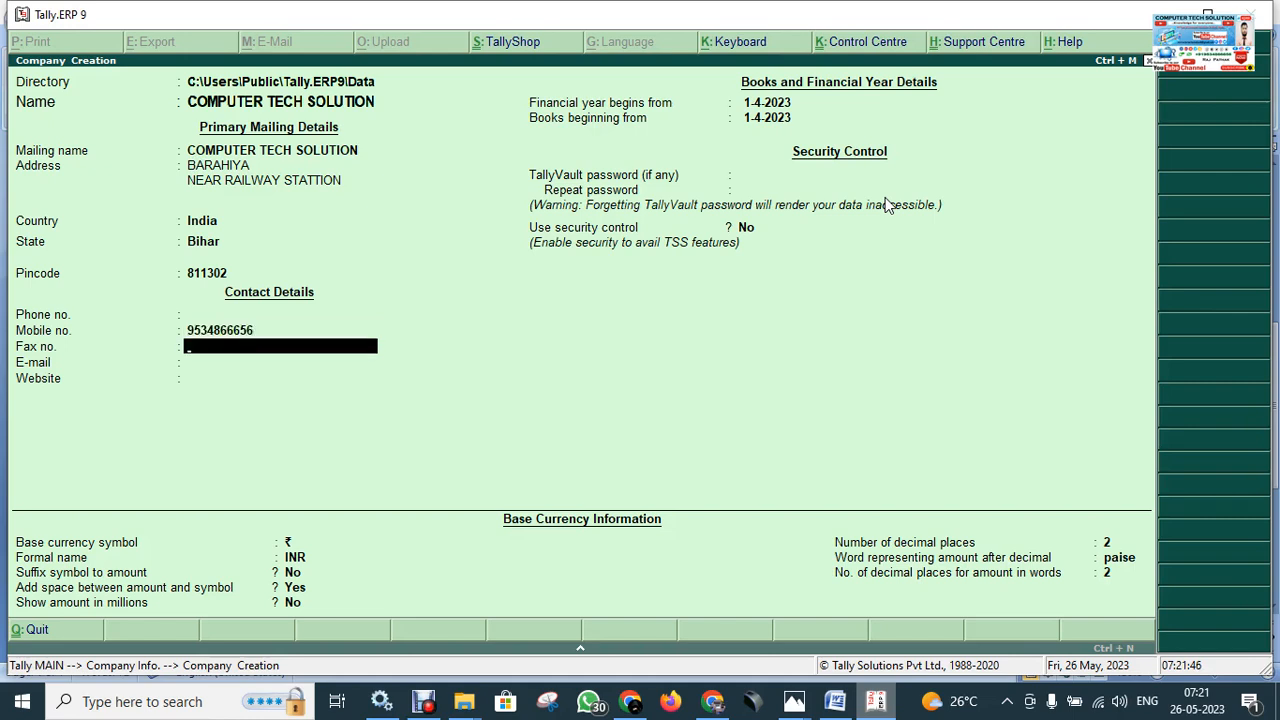
key(Return)
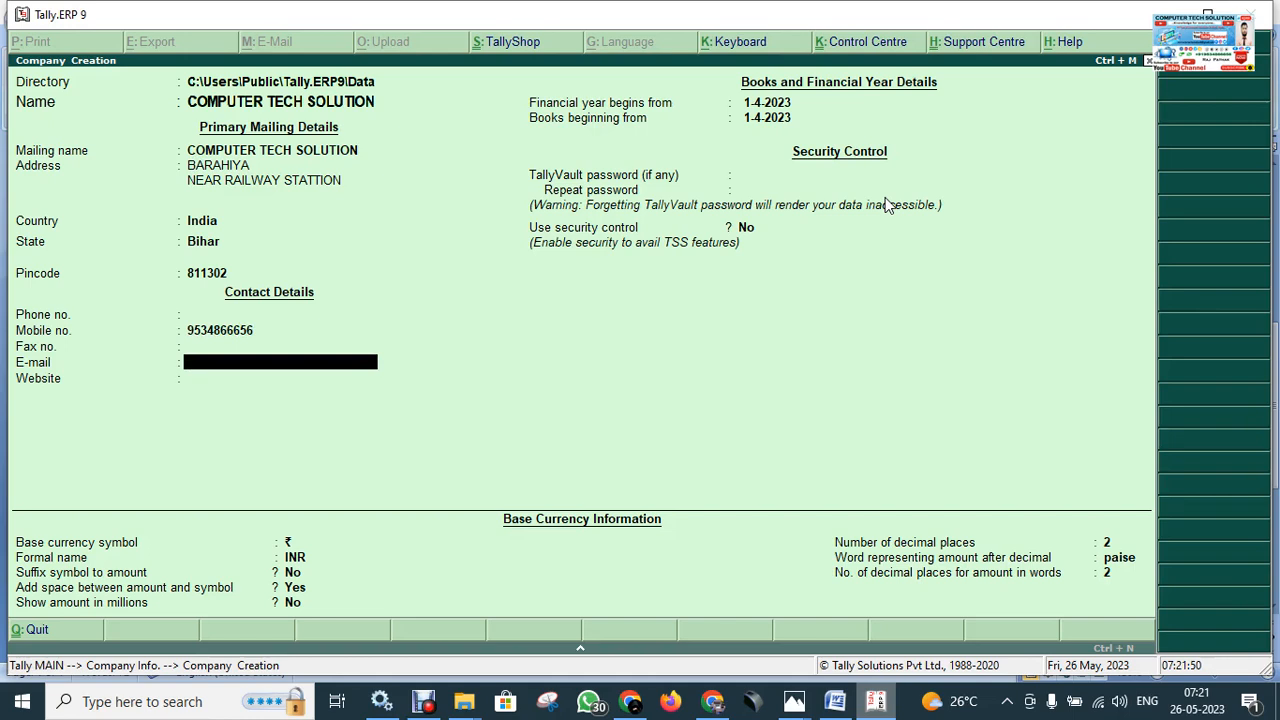
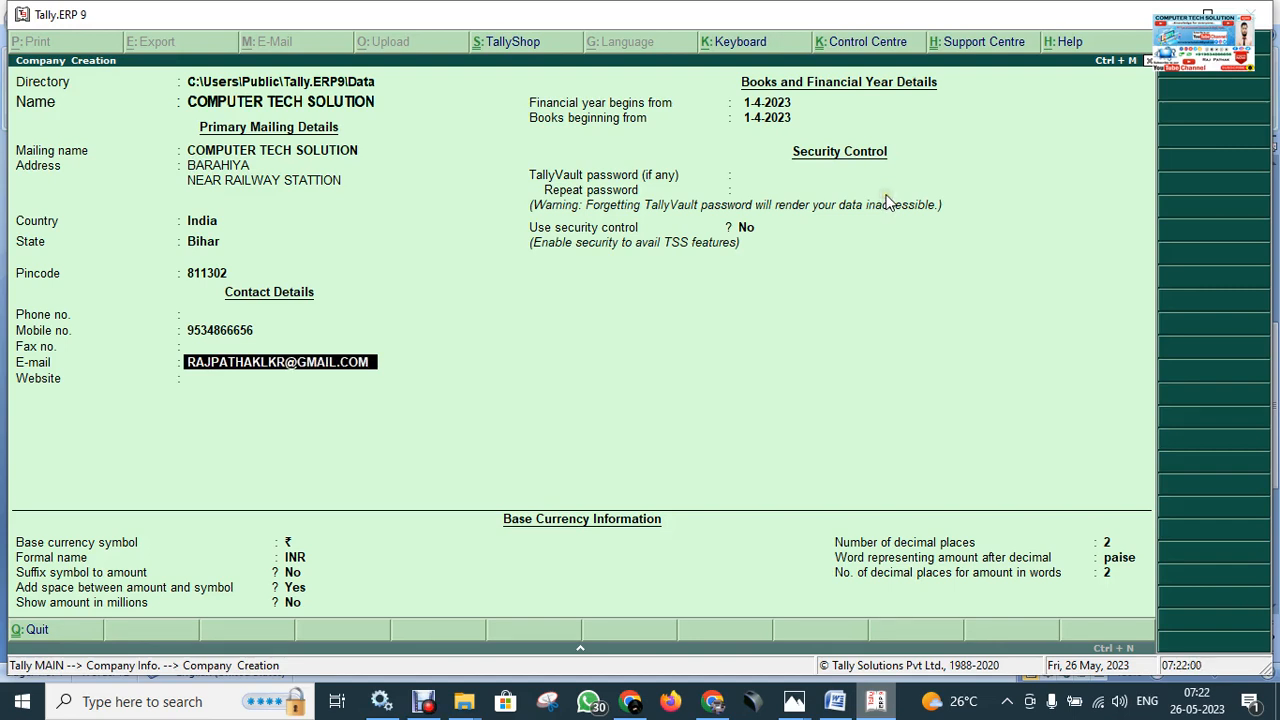
key(Return)
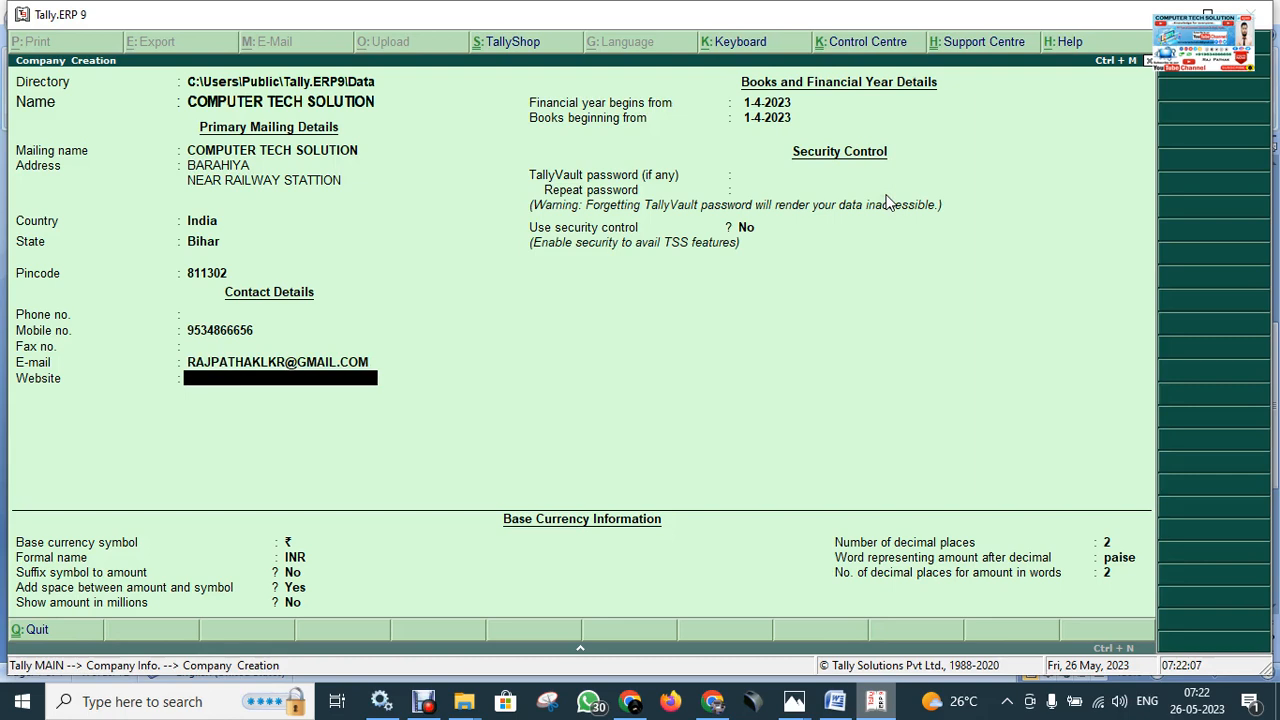
key(Return)
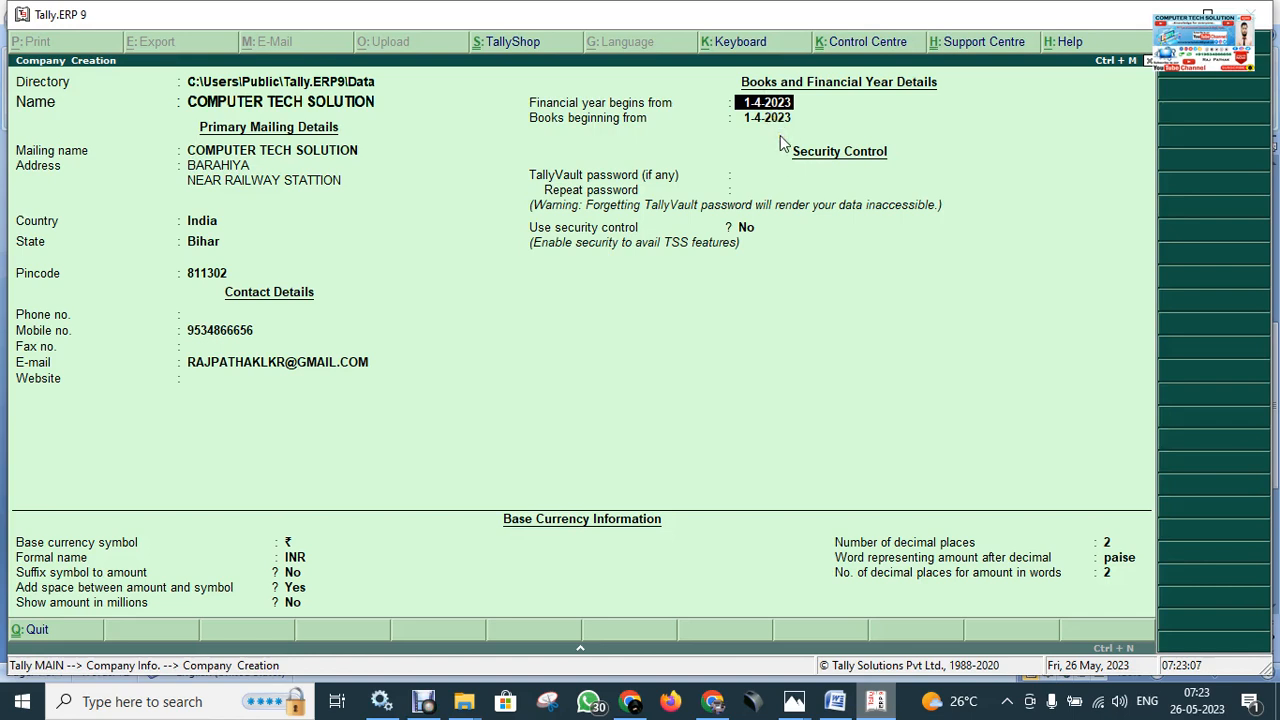
key(Return)
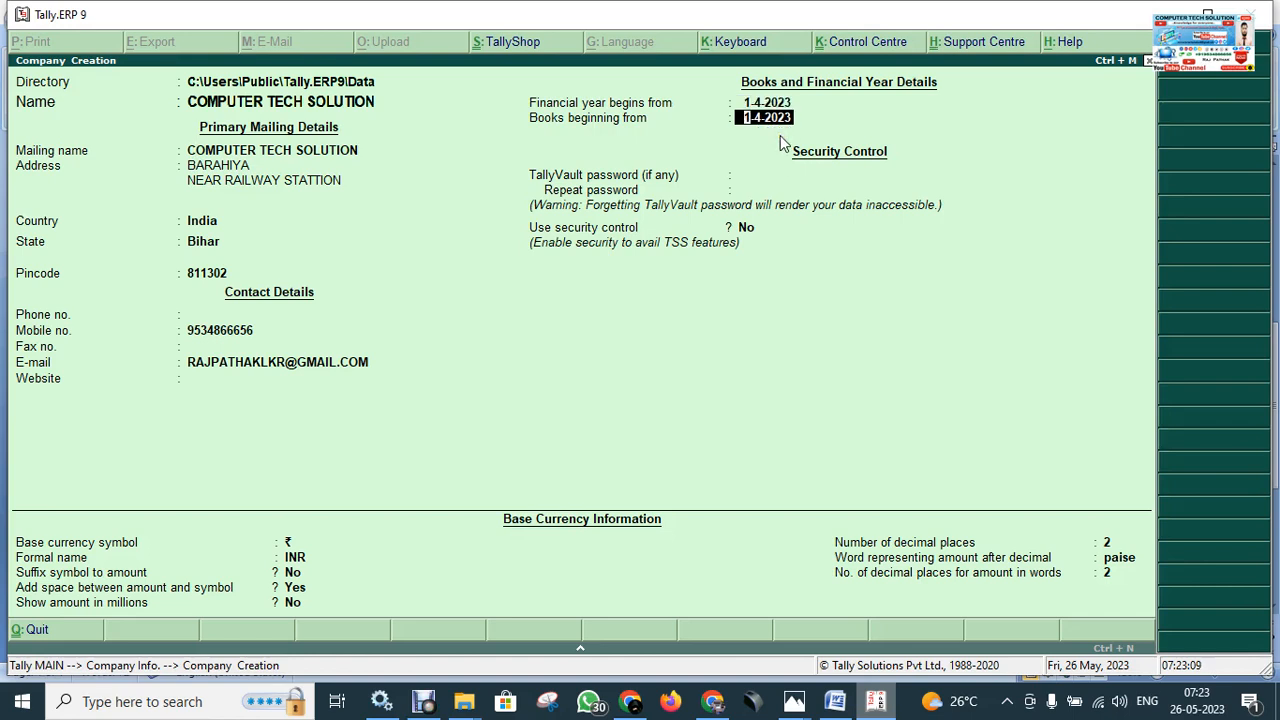
key(Return)
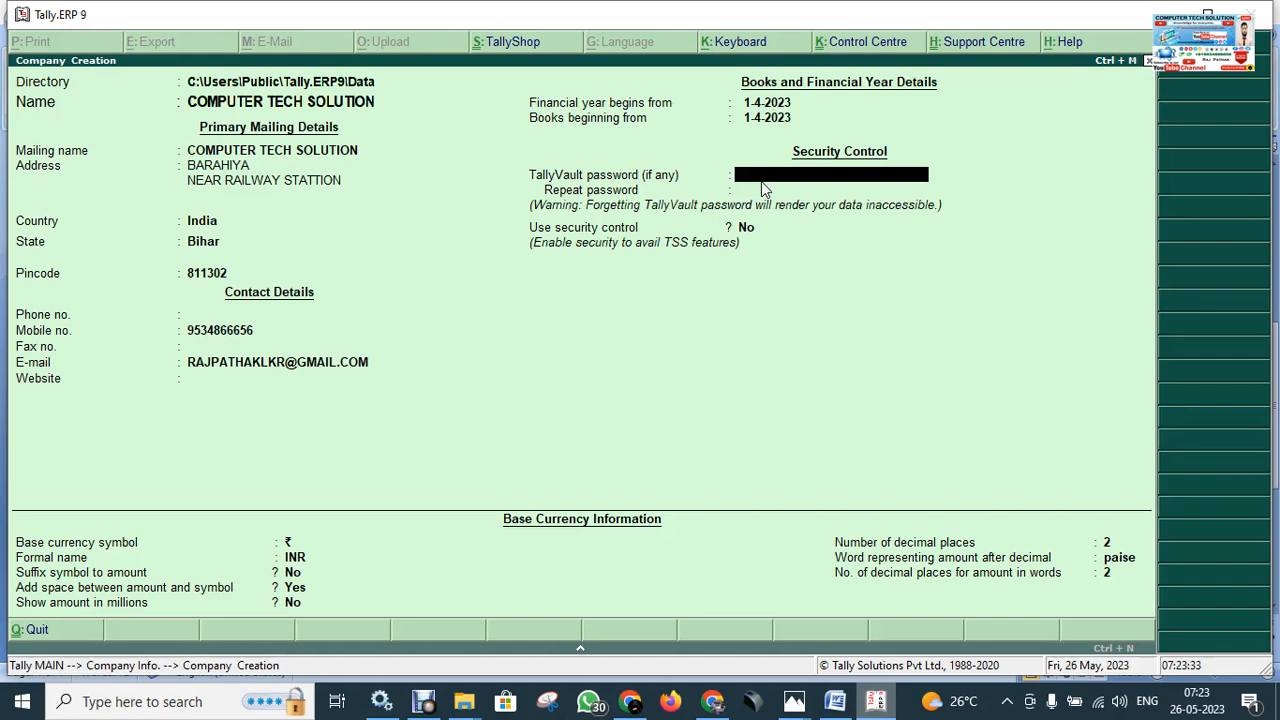
Set and repeat a TallyVault password, keeping security control off and the ₹/INR currency defaults.
text(****)
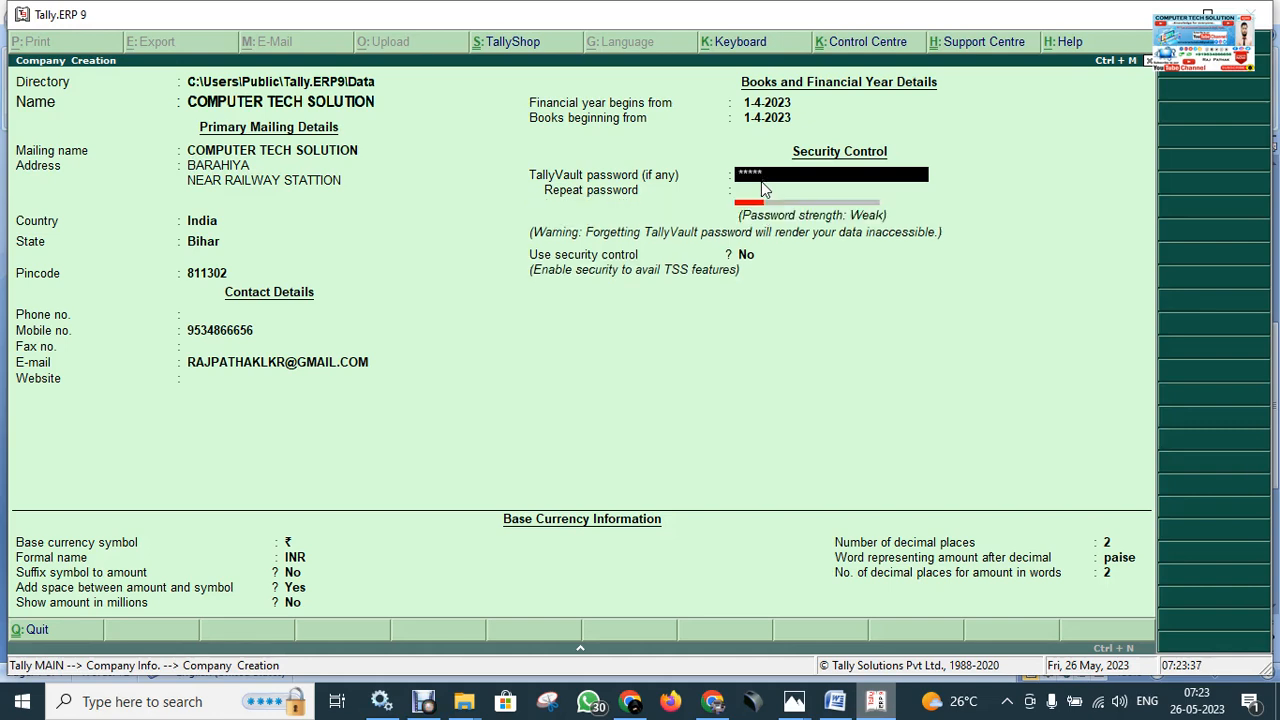
key(Return)
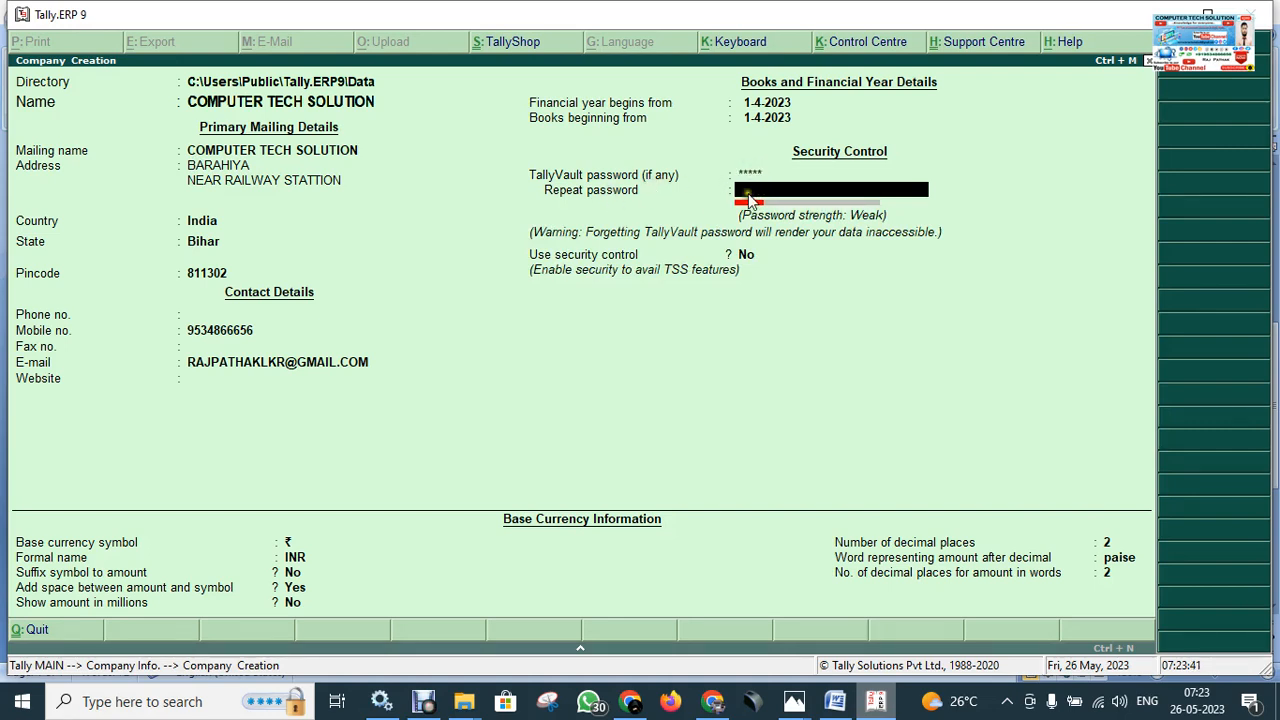
text(*****)
key(Return)
key(Return)
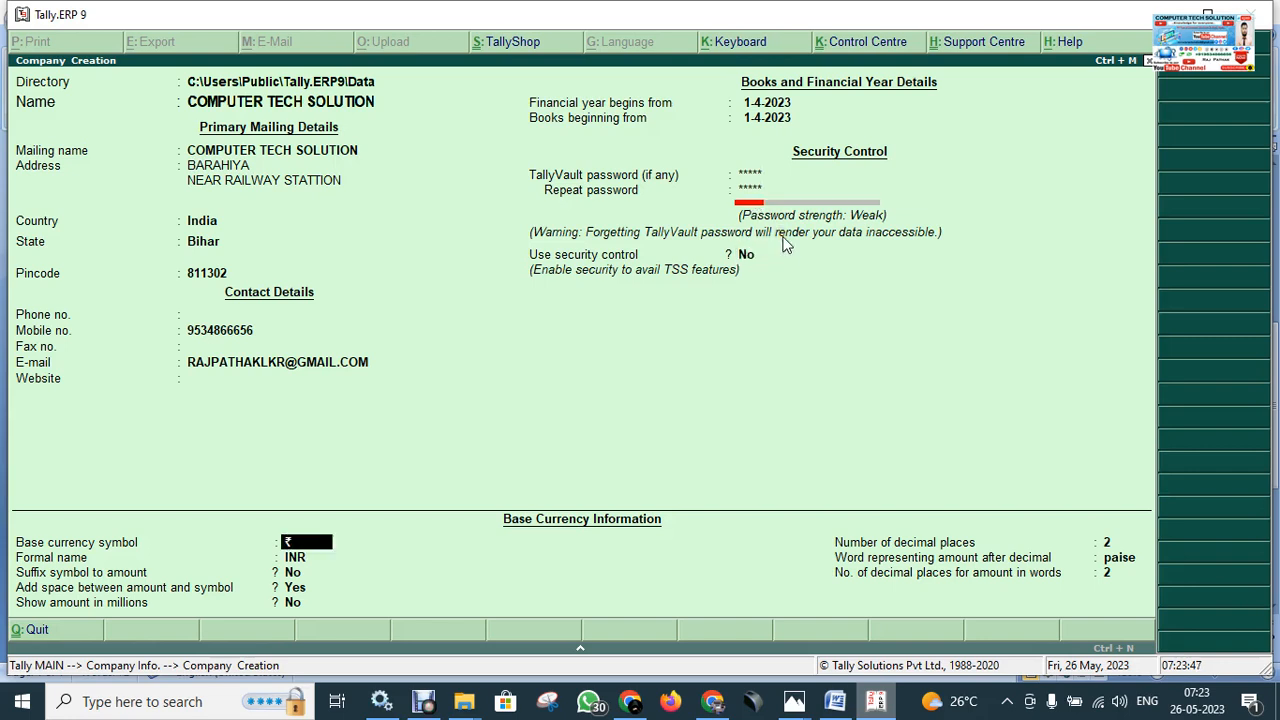
key(Return)
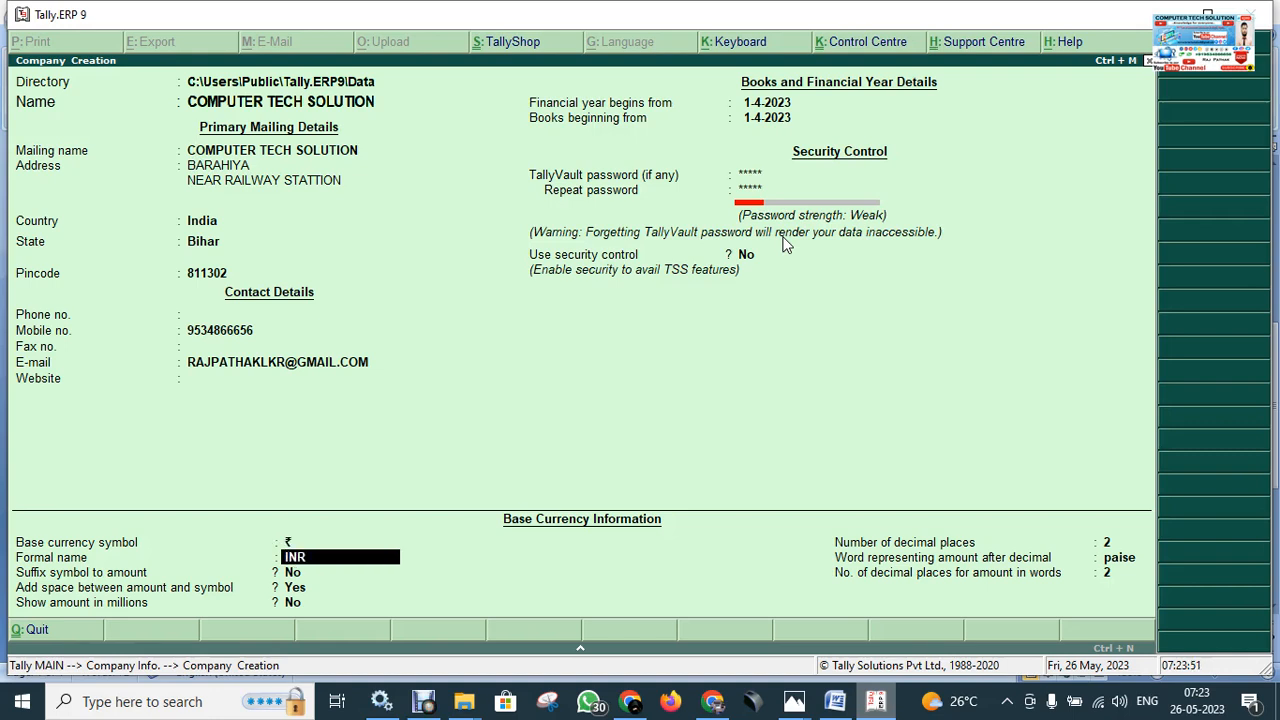
key(Return)
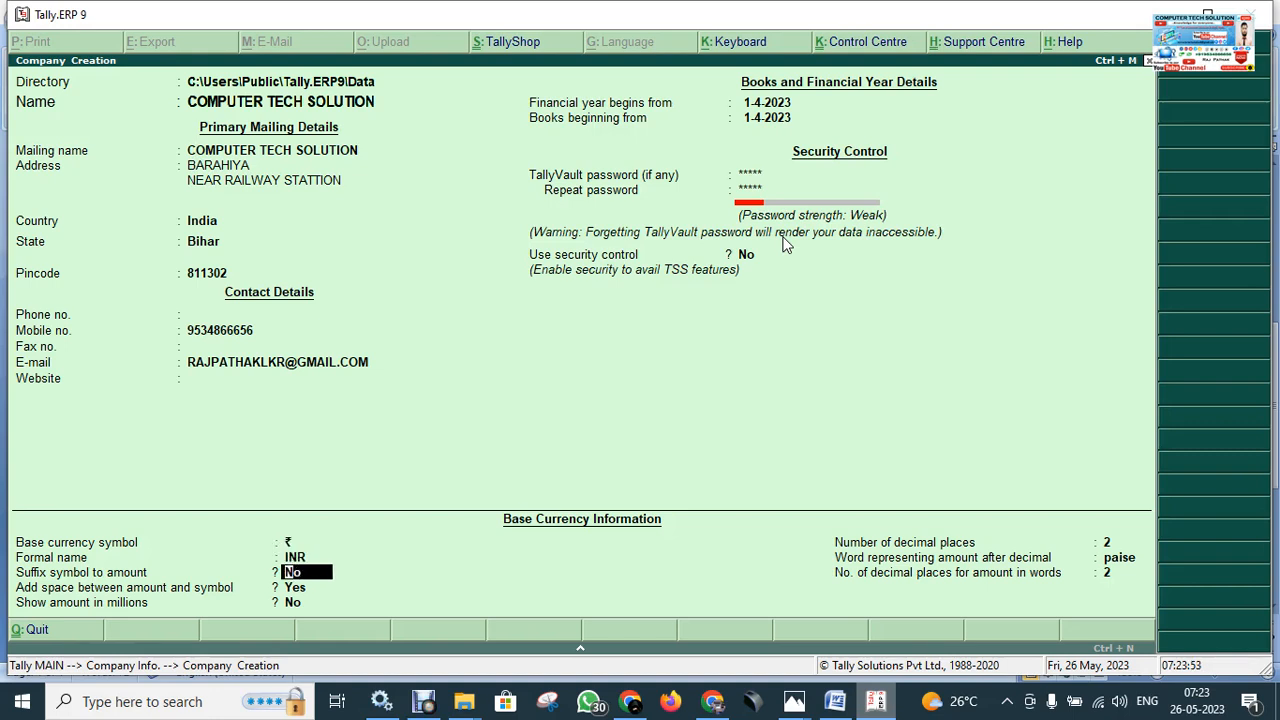
key(Return)
key(Return)
key(Return)
key(Return)
key(Return)
key(Return)
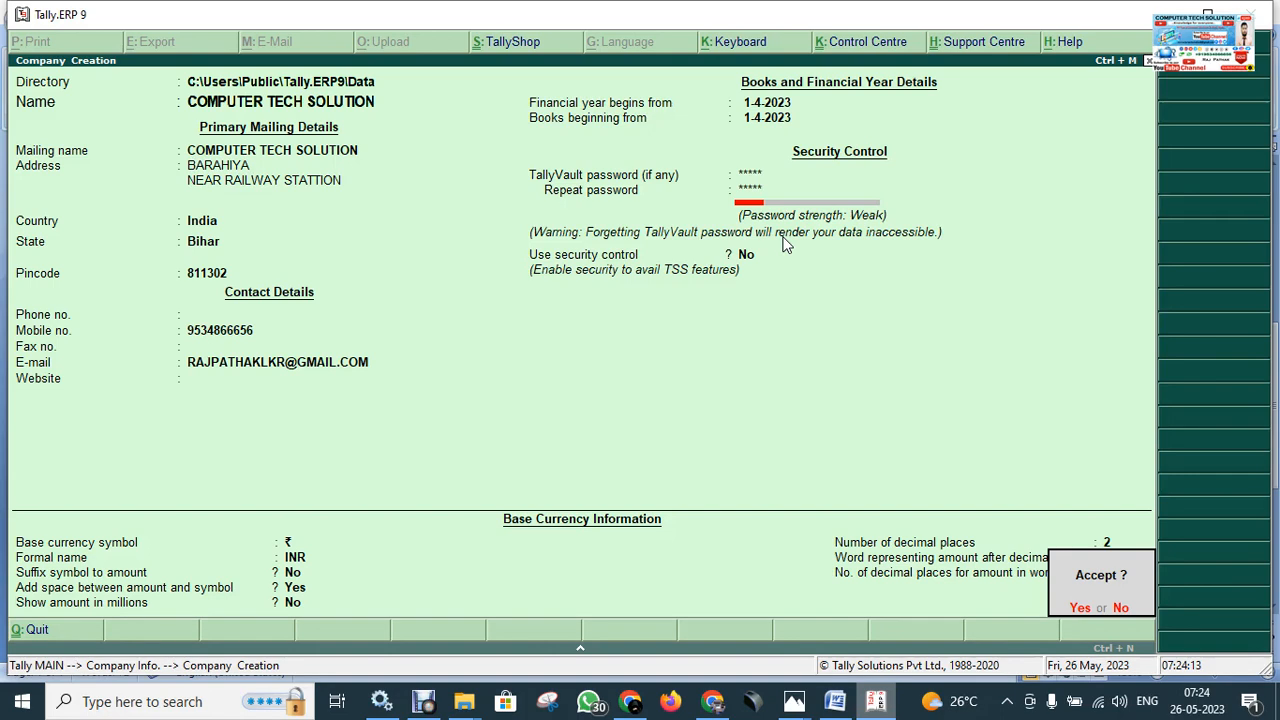
Accept the completed Company Creation form to save it.
key(Return)
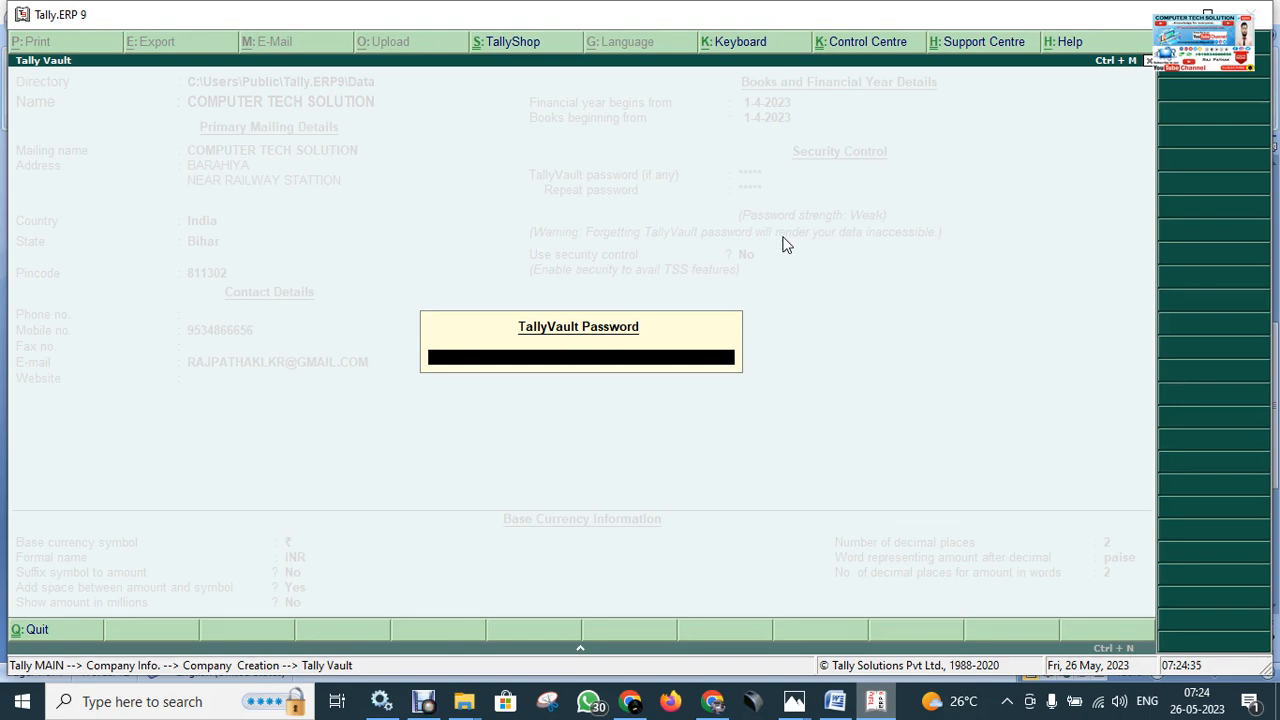
Enter the vault password to load COMPUTER TECH SOLUTION, then bring up the Word shortcut notes.
key(Return)
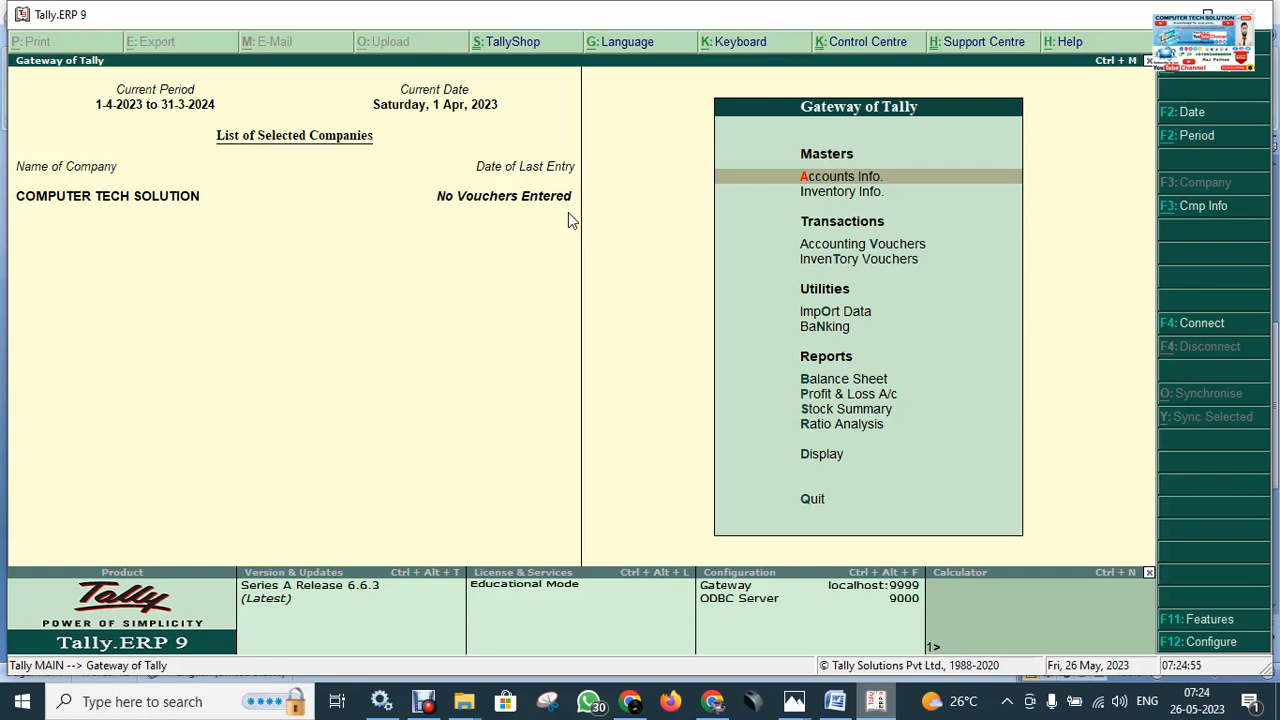
click(510, 229)
click(556, 195)
click(543, 213)
Add an 'F11 KEY -' bullet below the Back Space Key line in the Word notes.
click(835, 701)
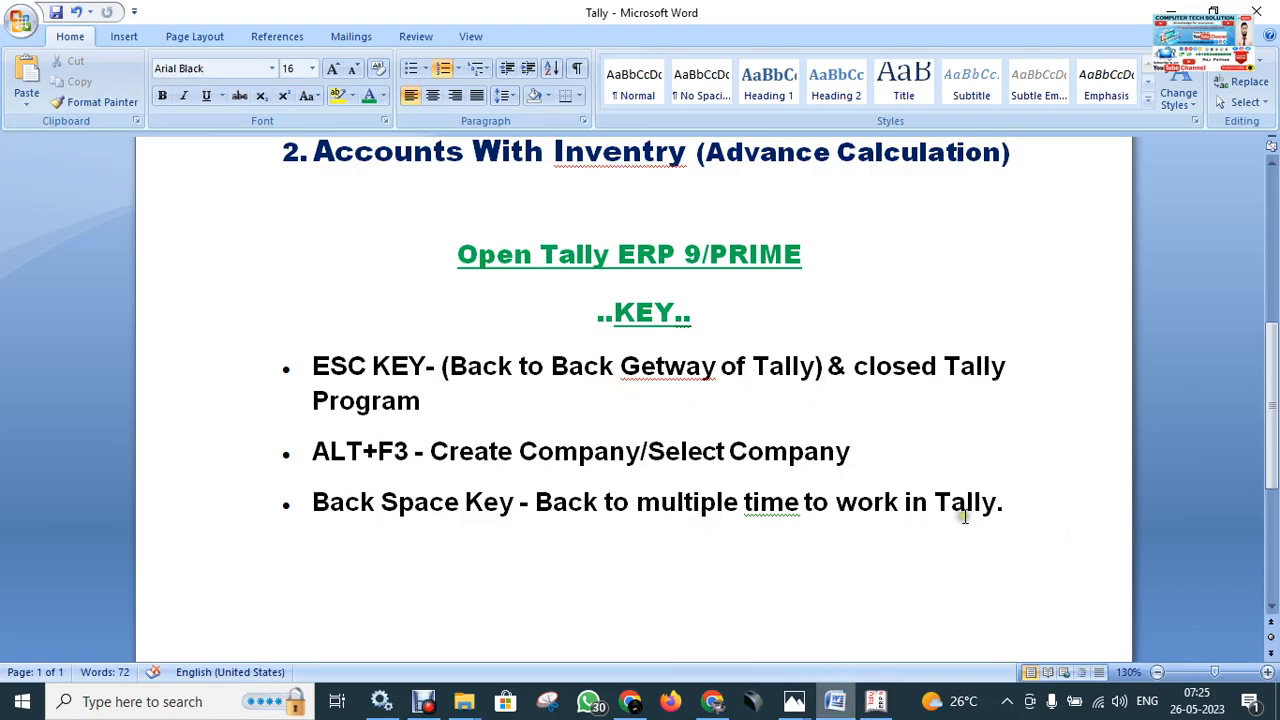
click(1172, 12)
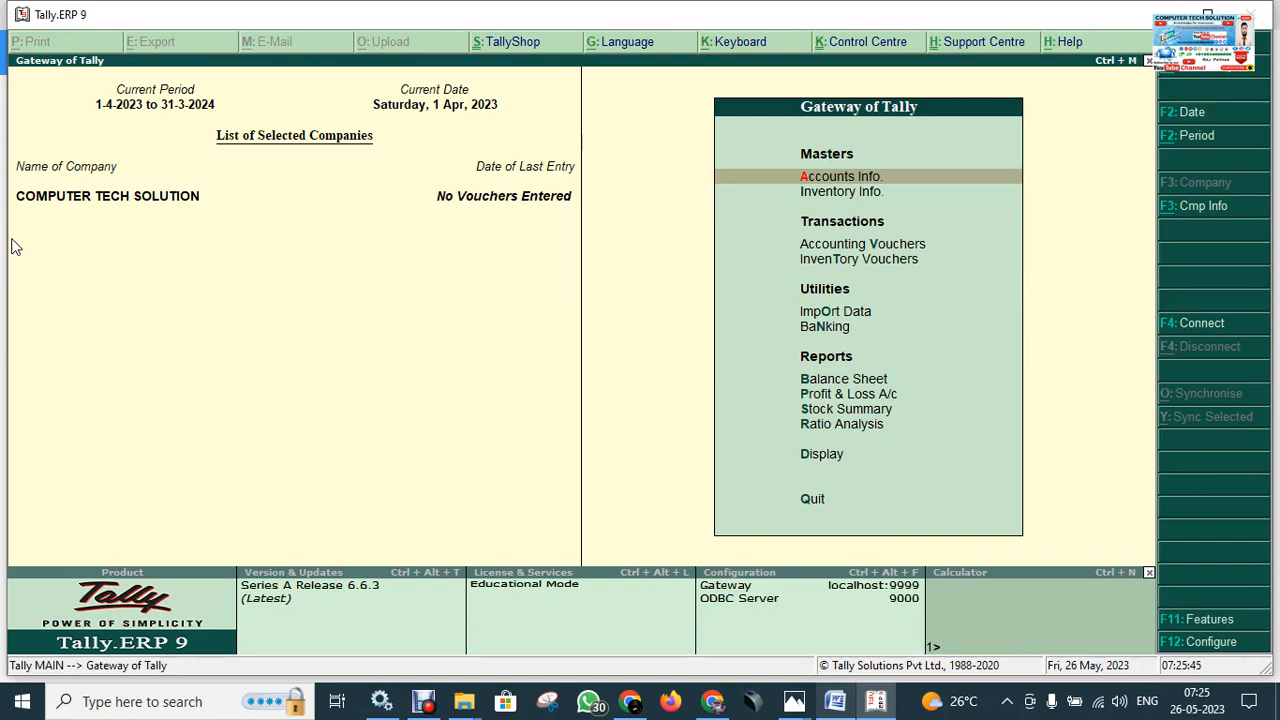
click(826, 712)
key(Return)
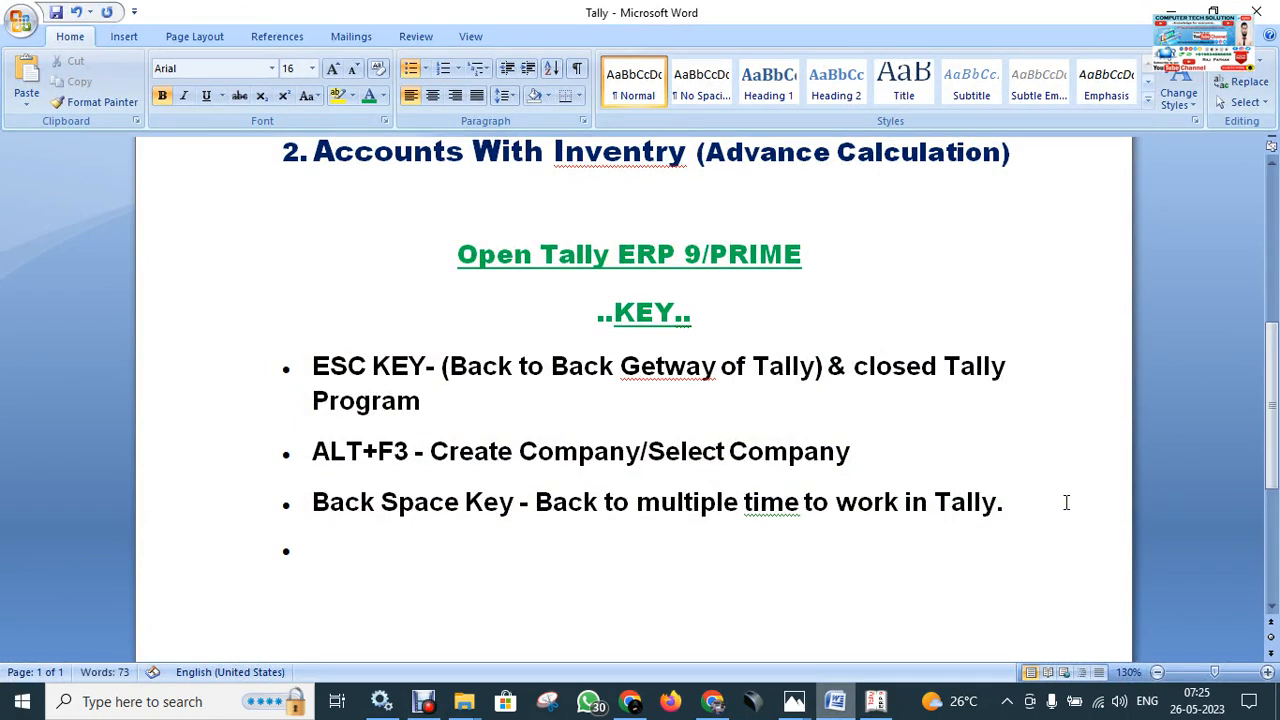
text(F11KEY)
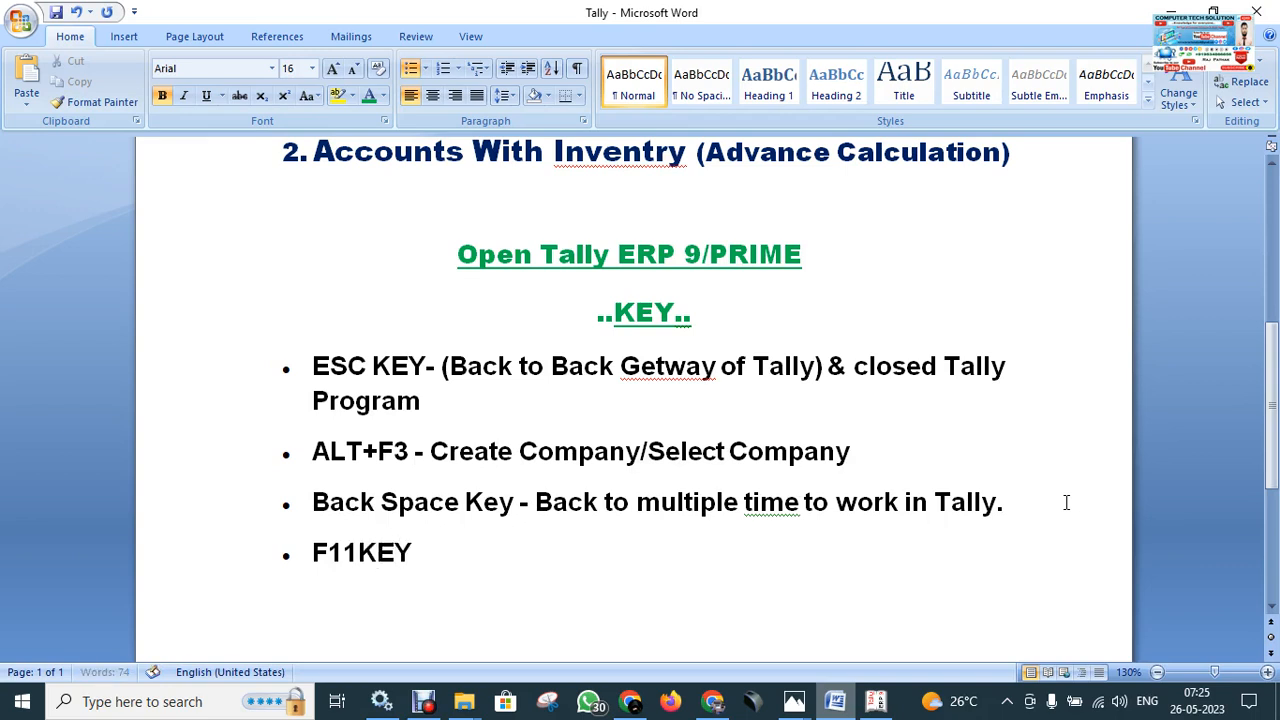
key(Left)
key(Left)
key(Left)
key(End)
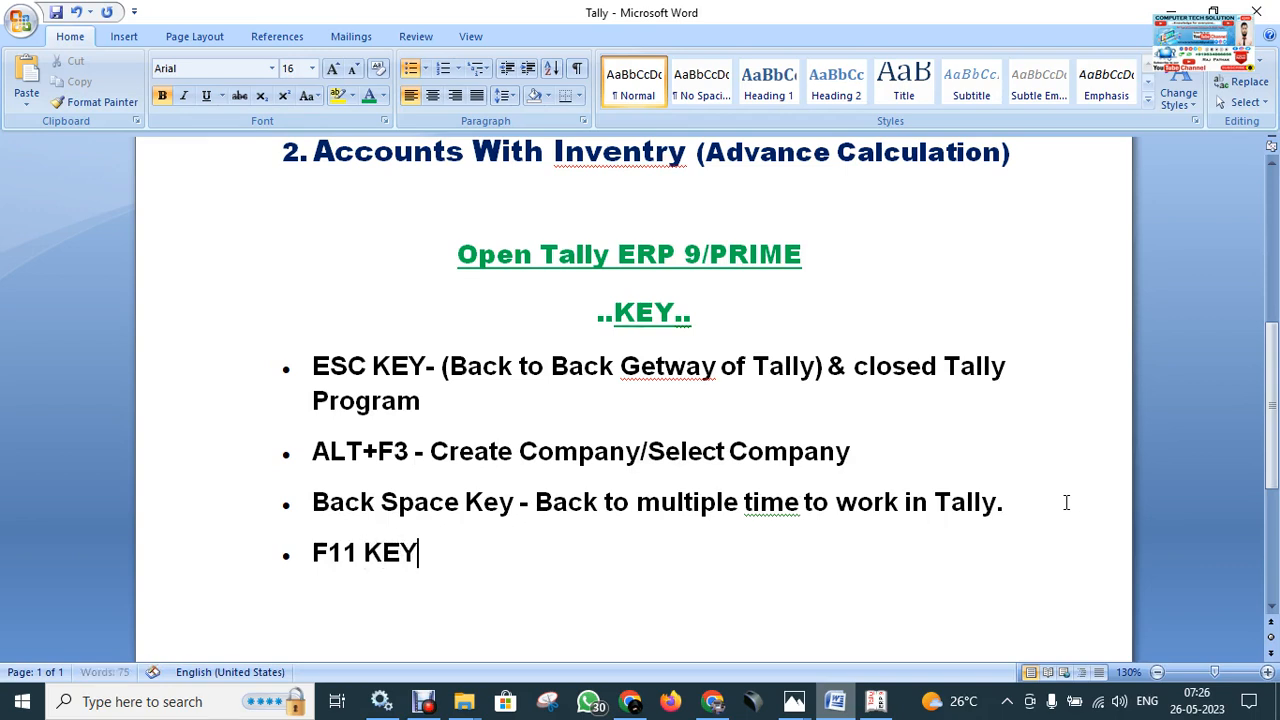
text(-)
click(876, 700)
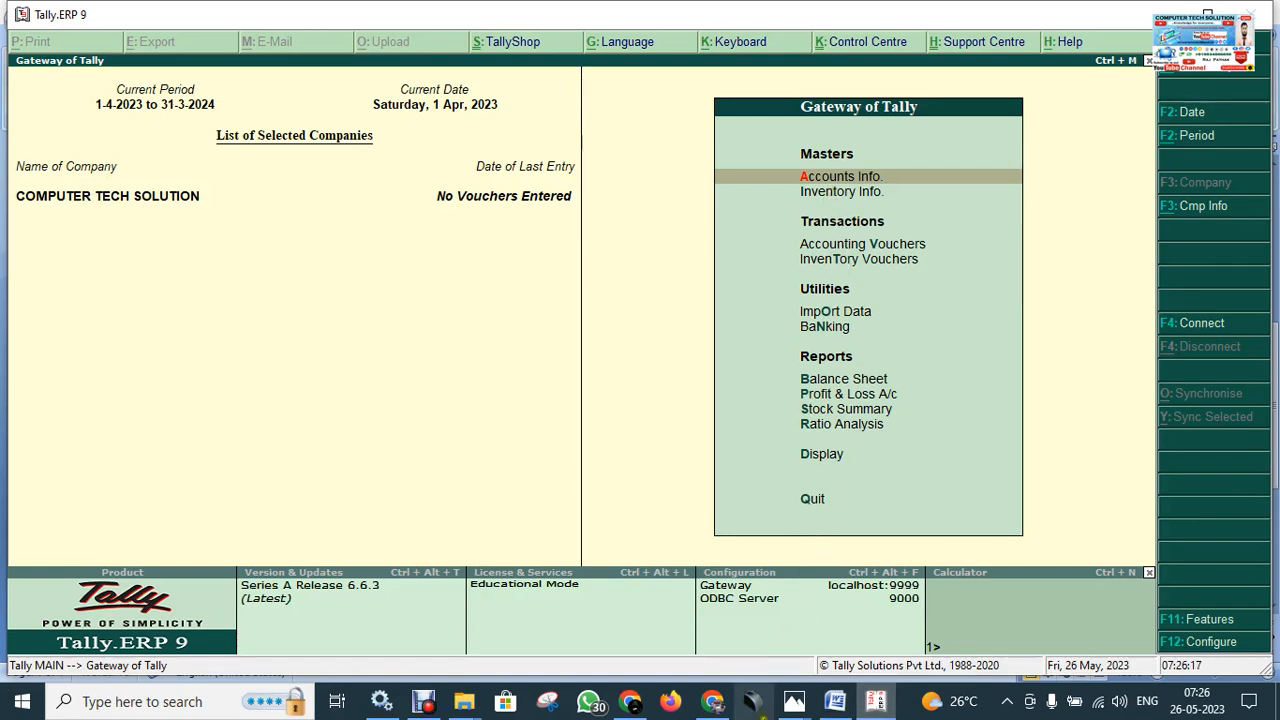
View Keyboard.jpg in Photos, showing the keyboard's F1–F12 function keys.
mouse_move(790, 705)
click(755, 635)
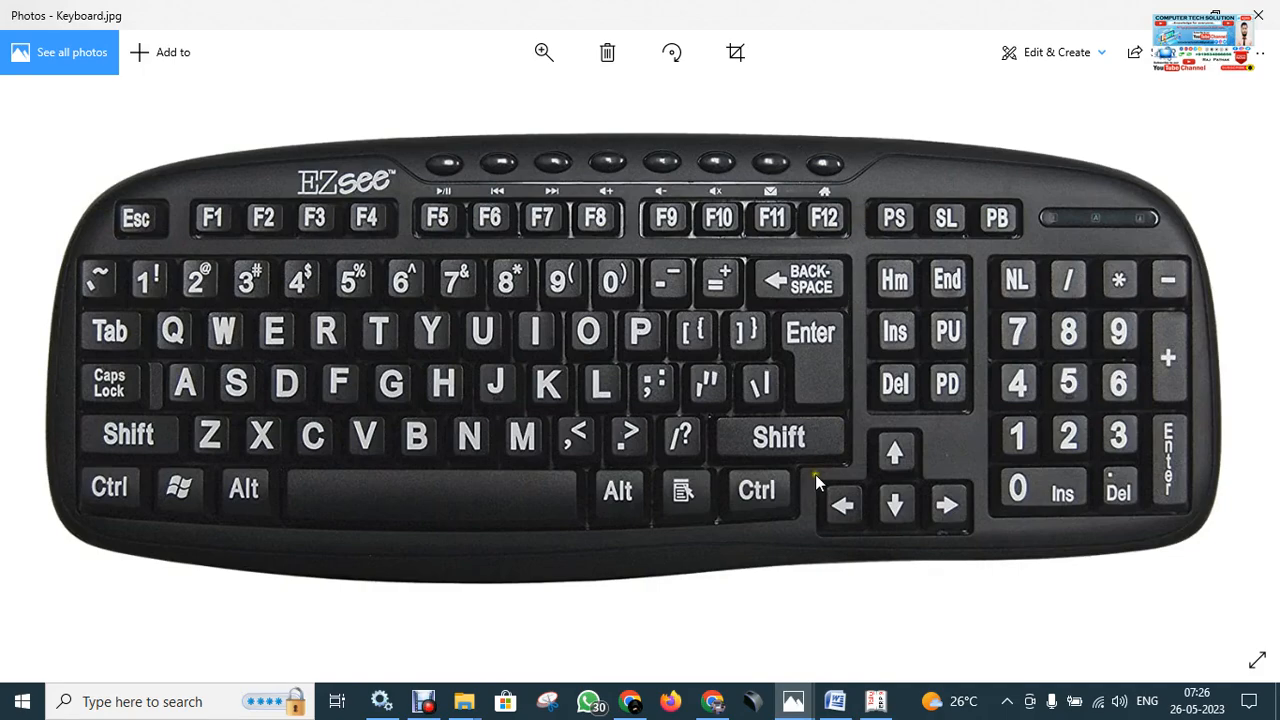
click(630, 703)
click(630, 703)
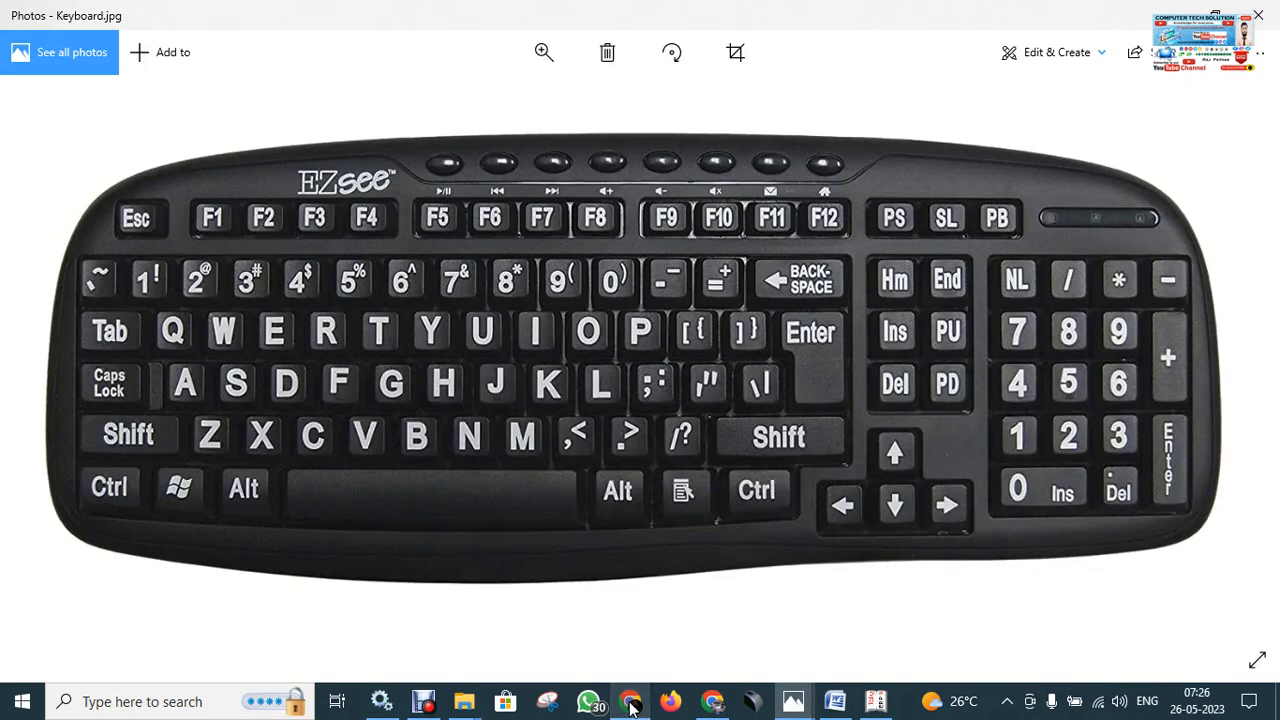
Open Company Features with F11 in Tally and move to Statutory & Taxation.
click(870, 704)
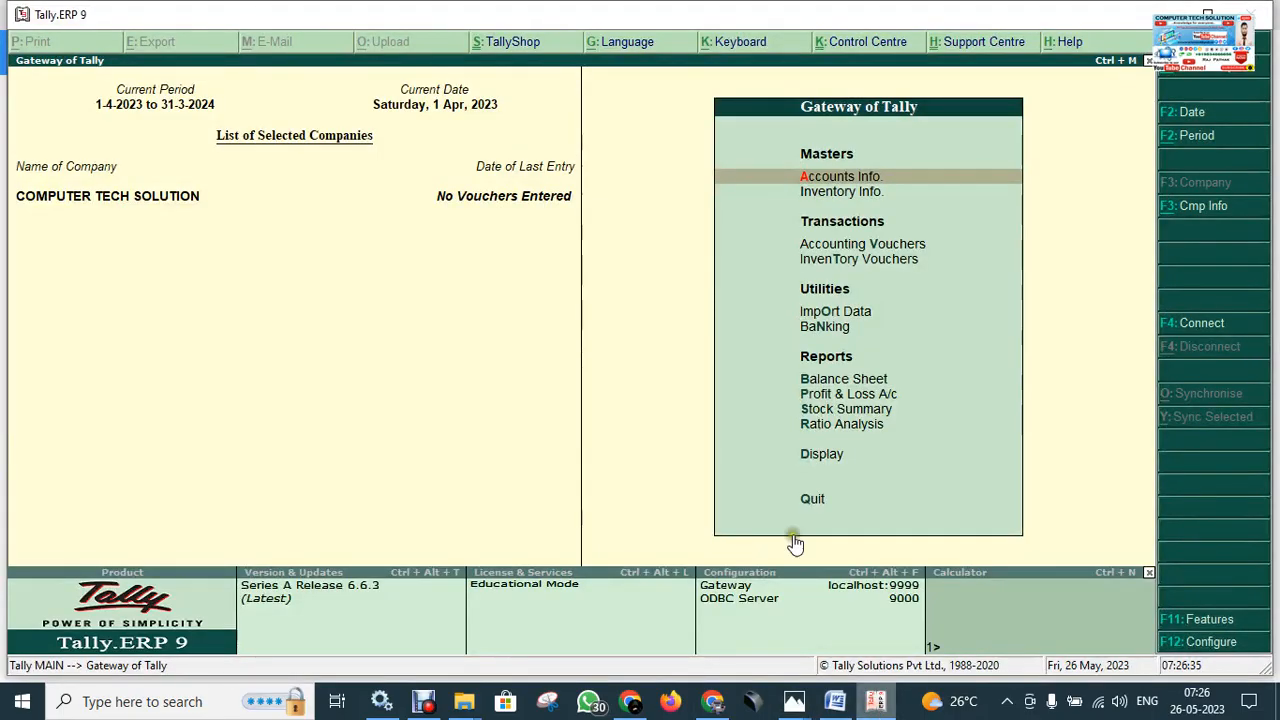
key(F11)
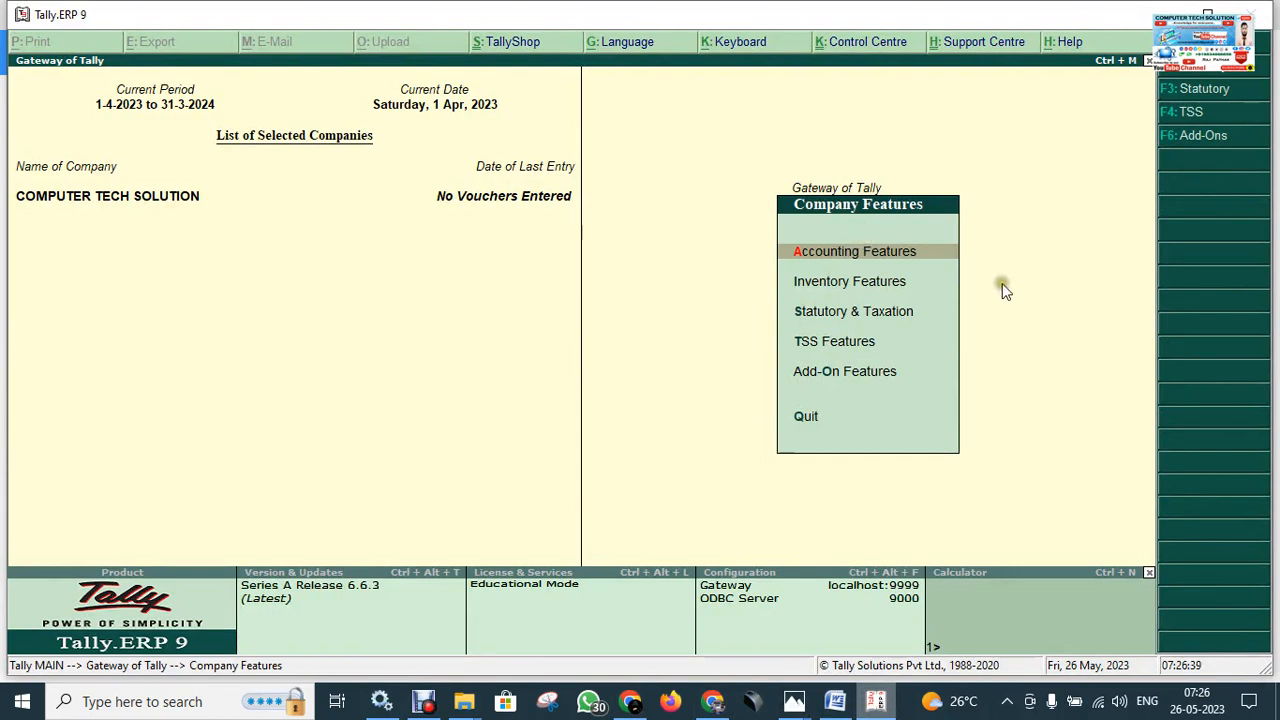
key(Down)
key(Down)
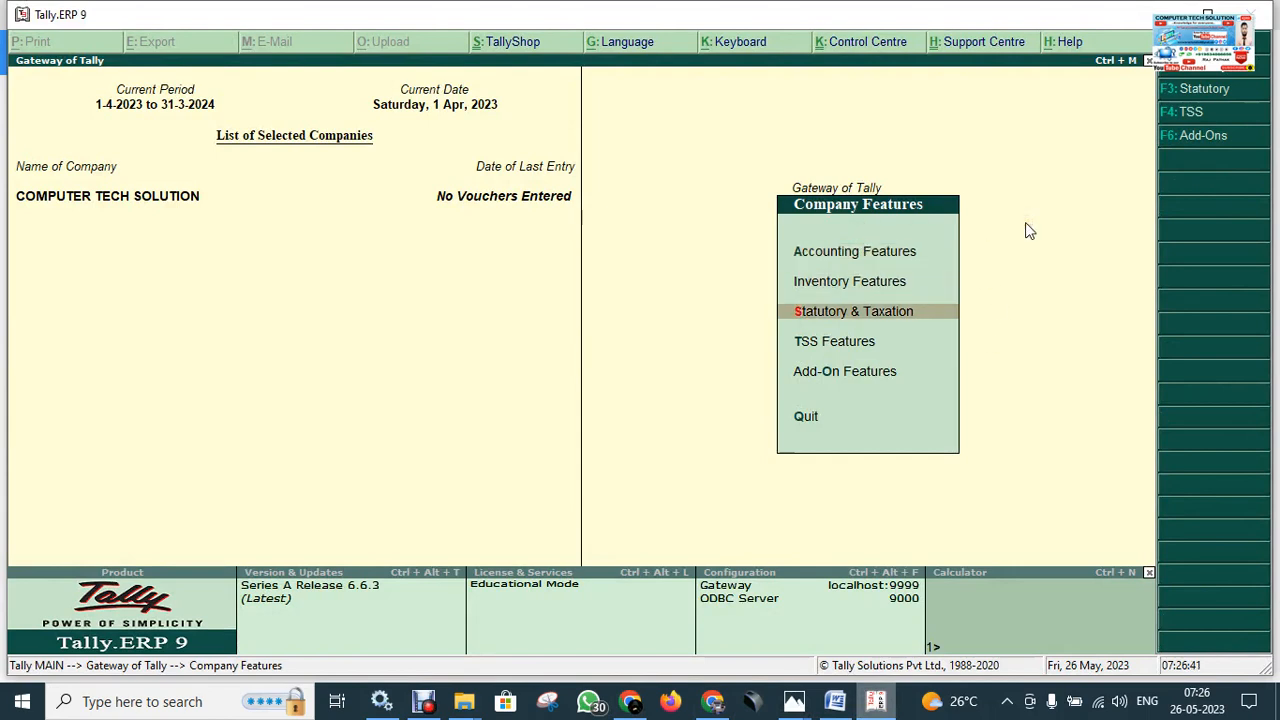
key(Up)
key(Down)
key(Escape)
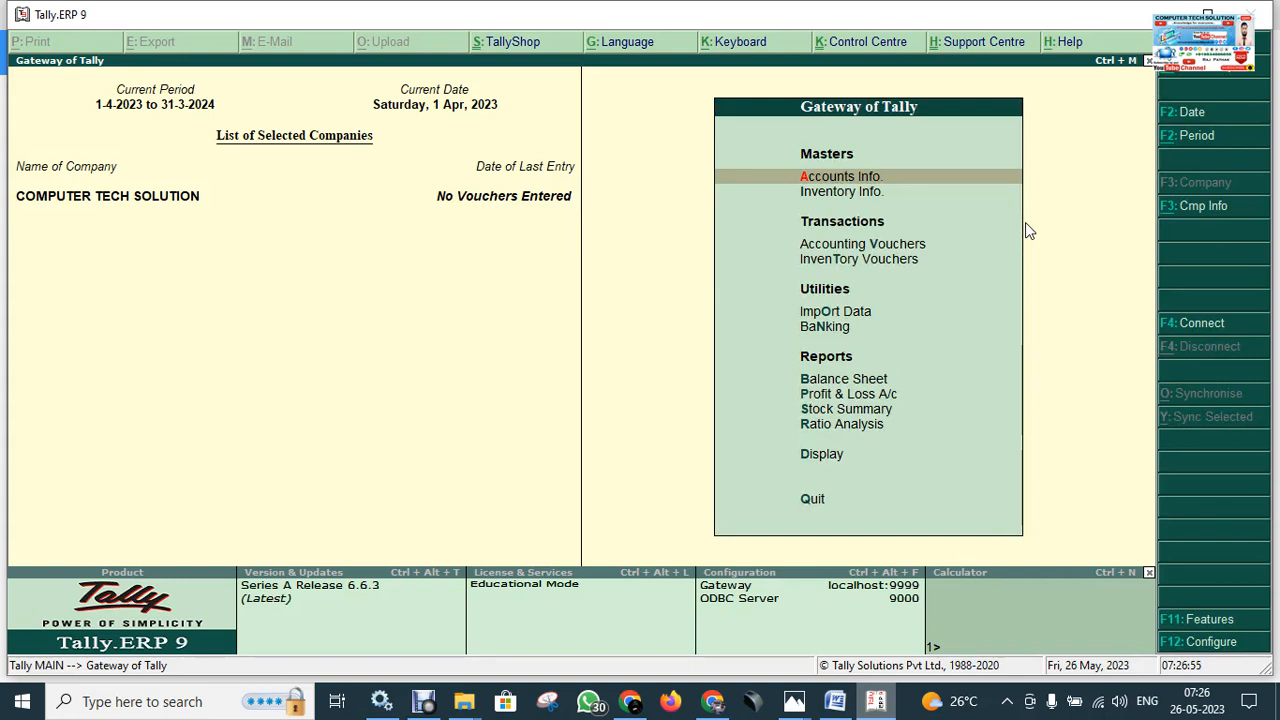
key(F11)
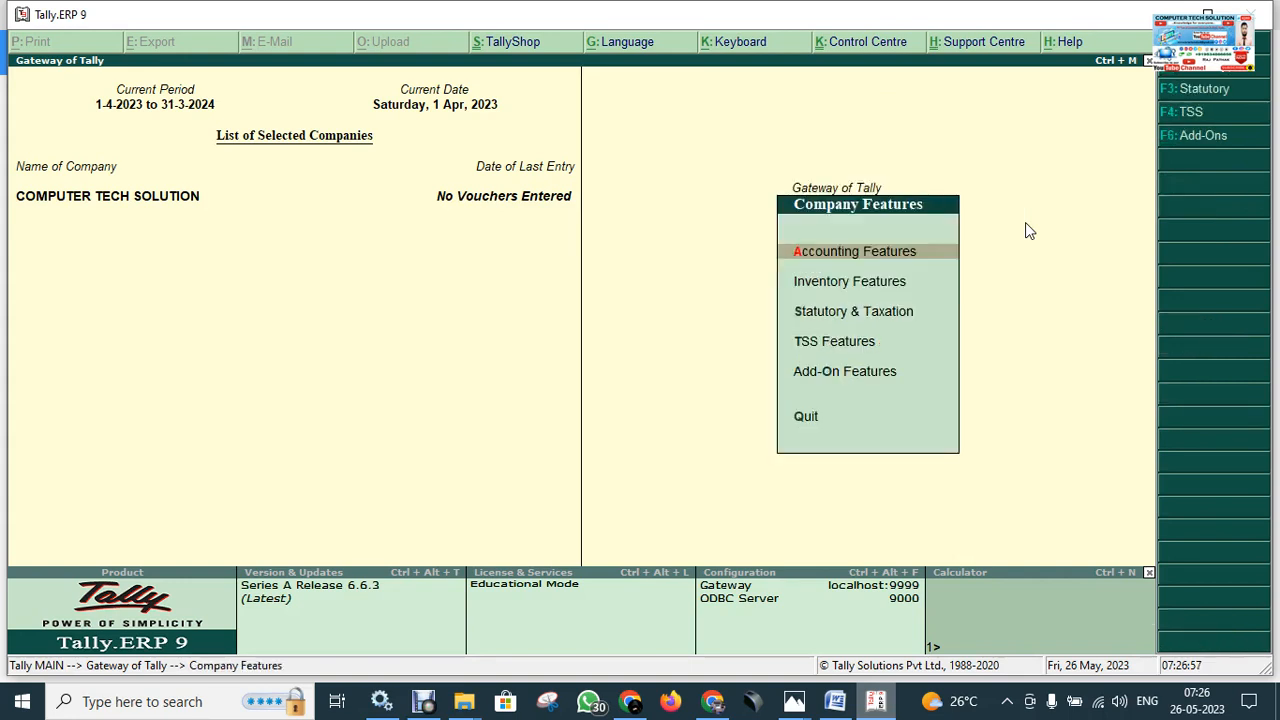
key(Down)
key(Down)
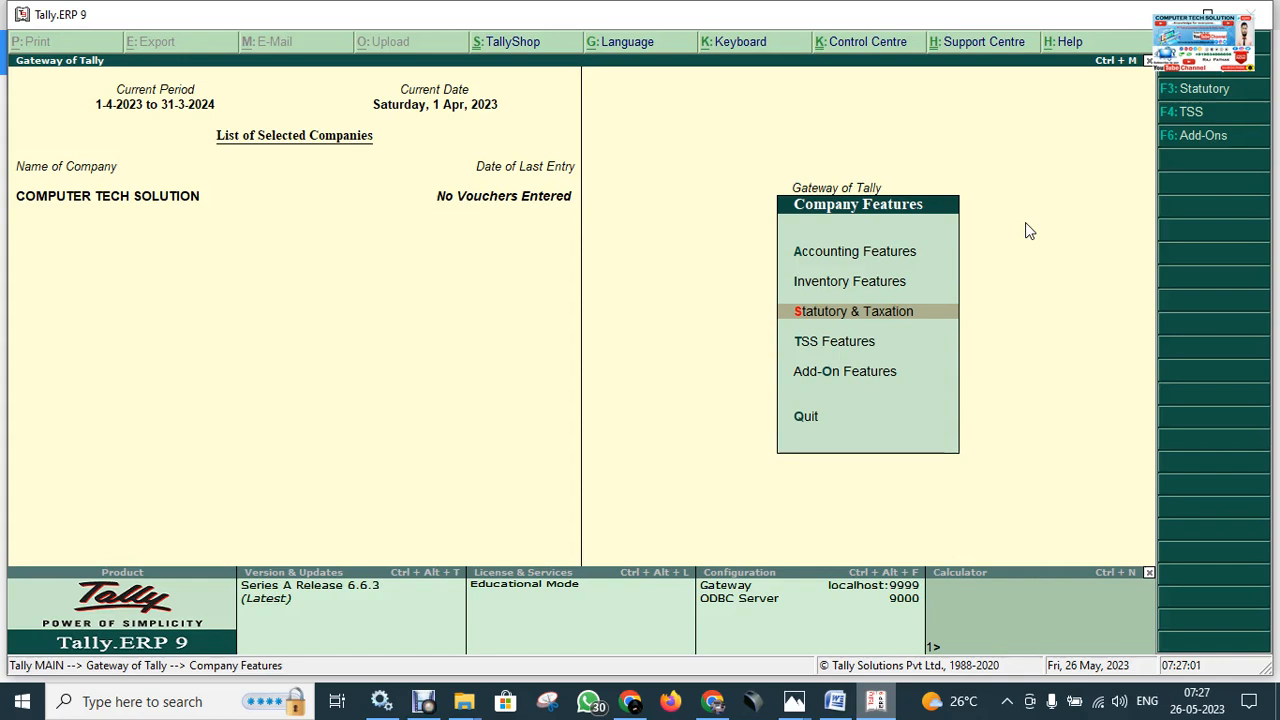
Enable GST and Set/alter GST details, keeping Bihar as state and Regular registration, up to GSTIN/UIN.
key(Return)
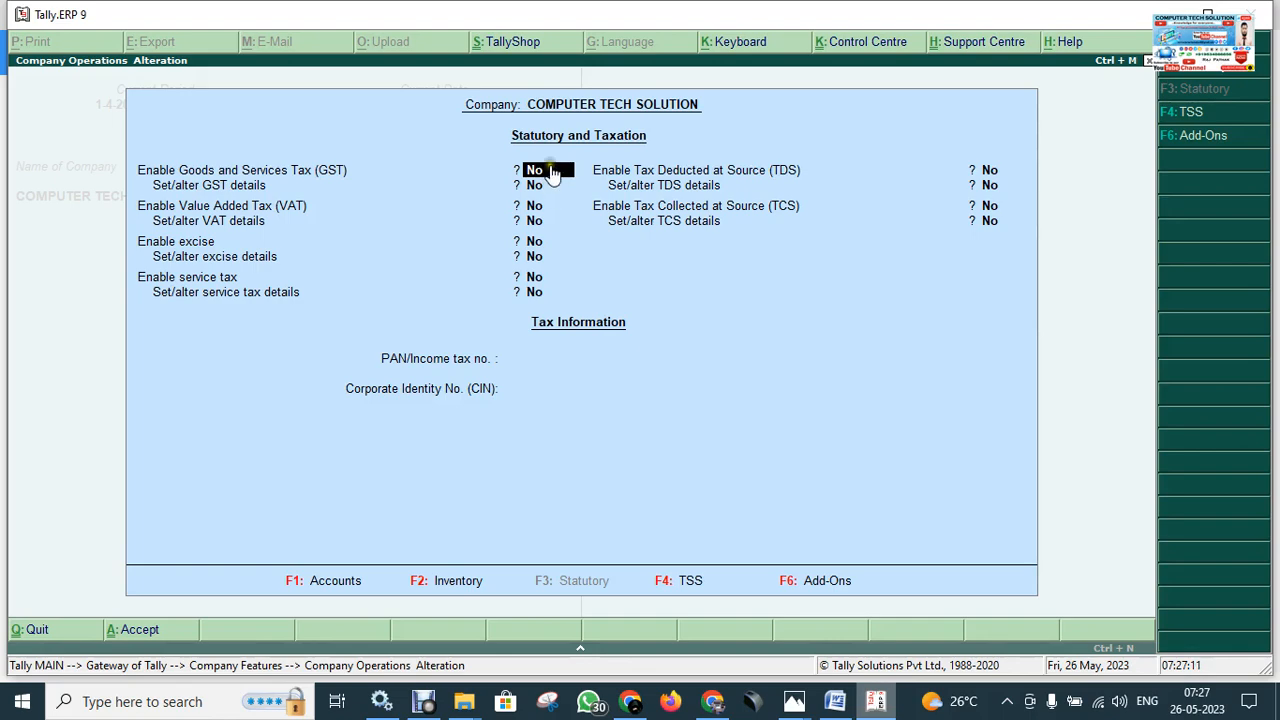
text(Y)
key(Return)
text(Y)
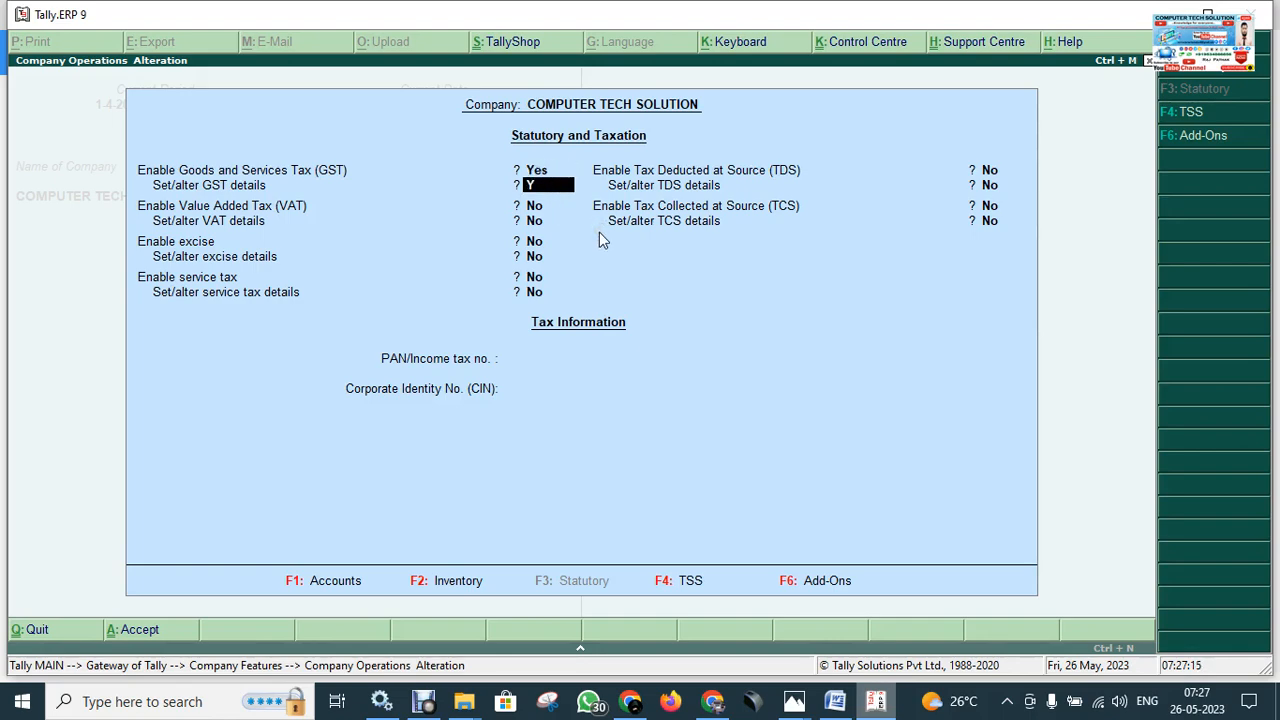
key(Return)
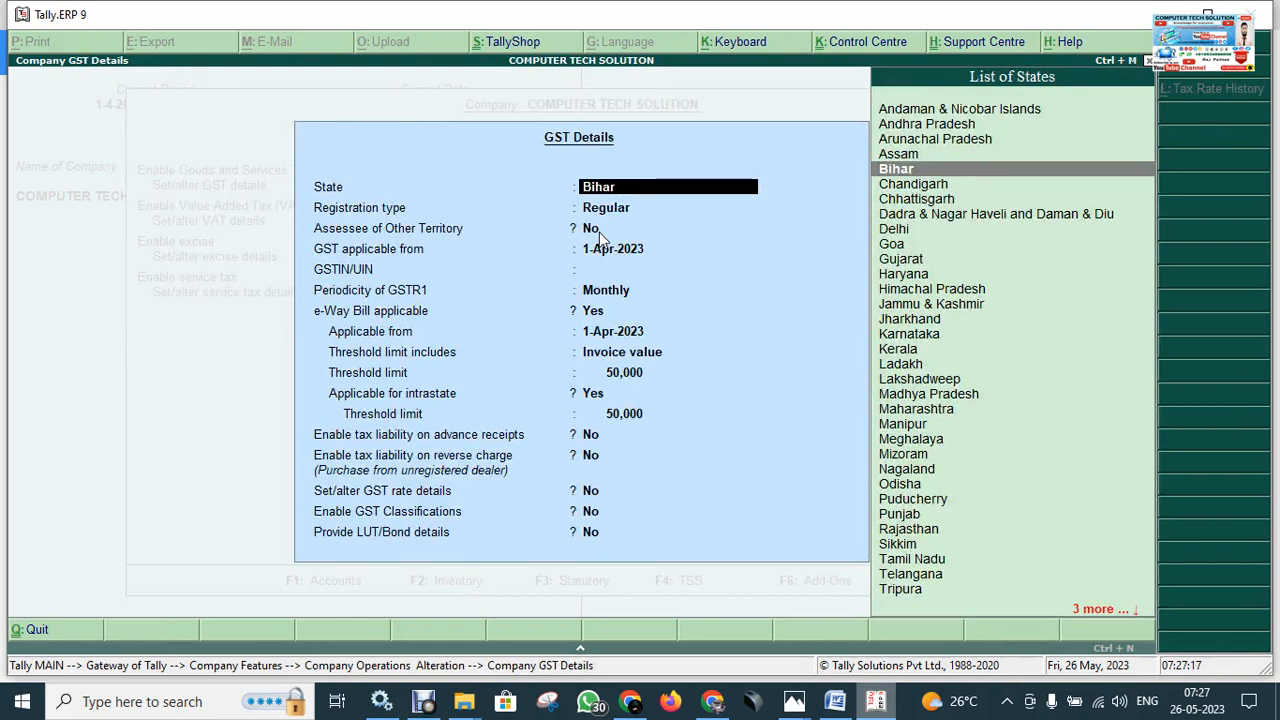
key(Return)
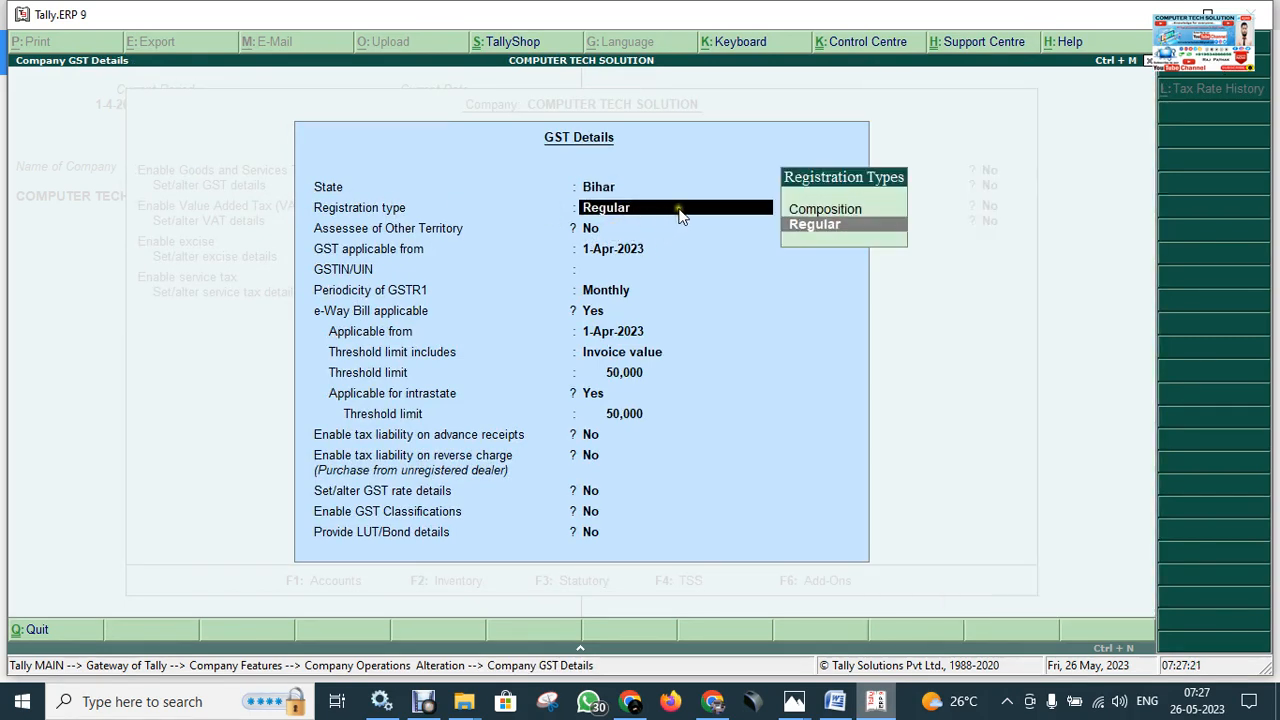
key(Return)
key(Return)
key(Return)
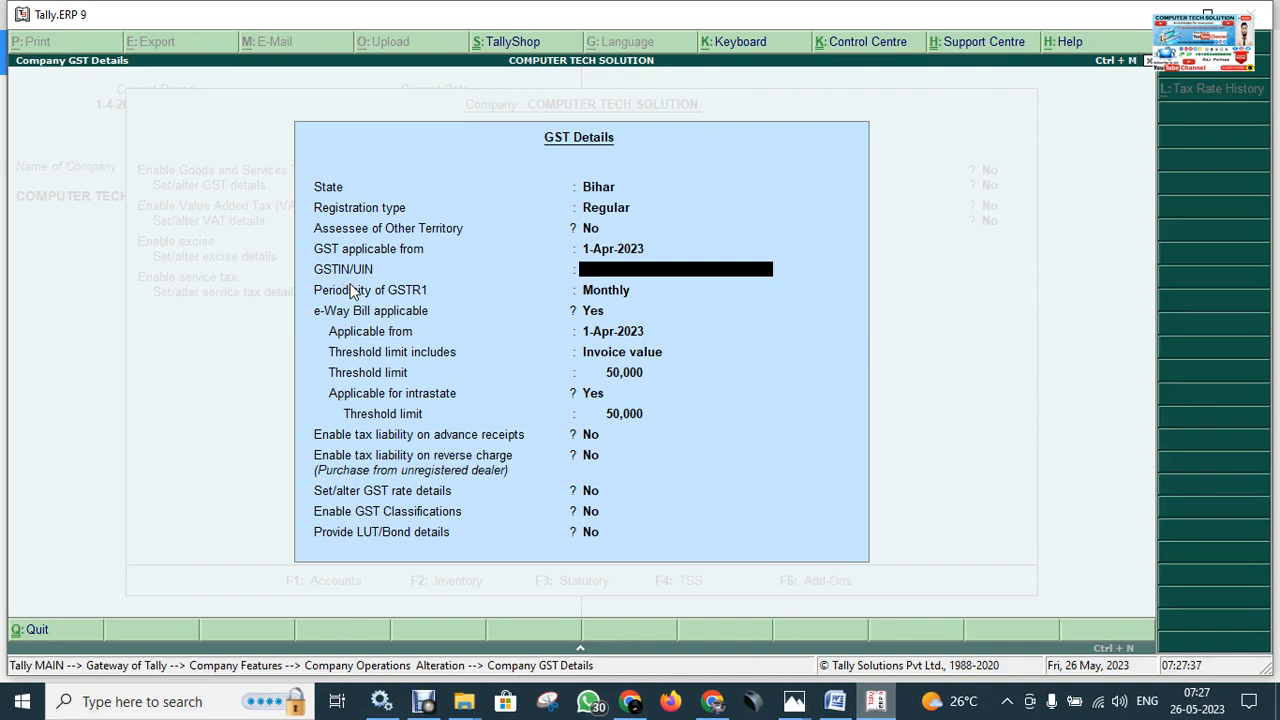
click(354, 291)
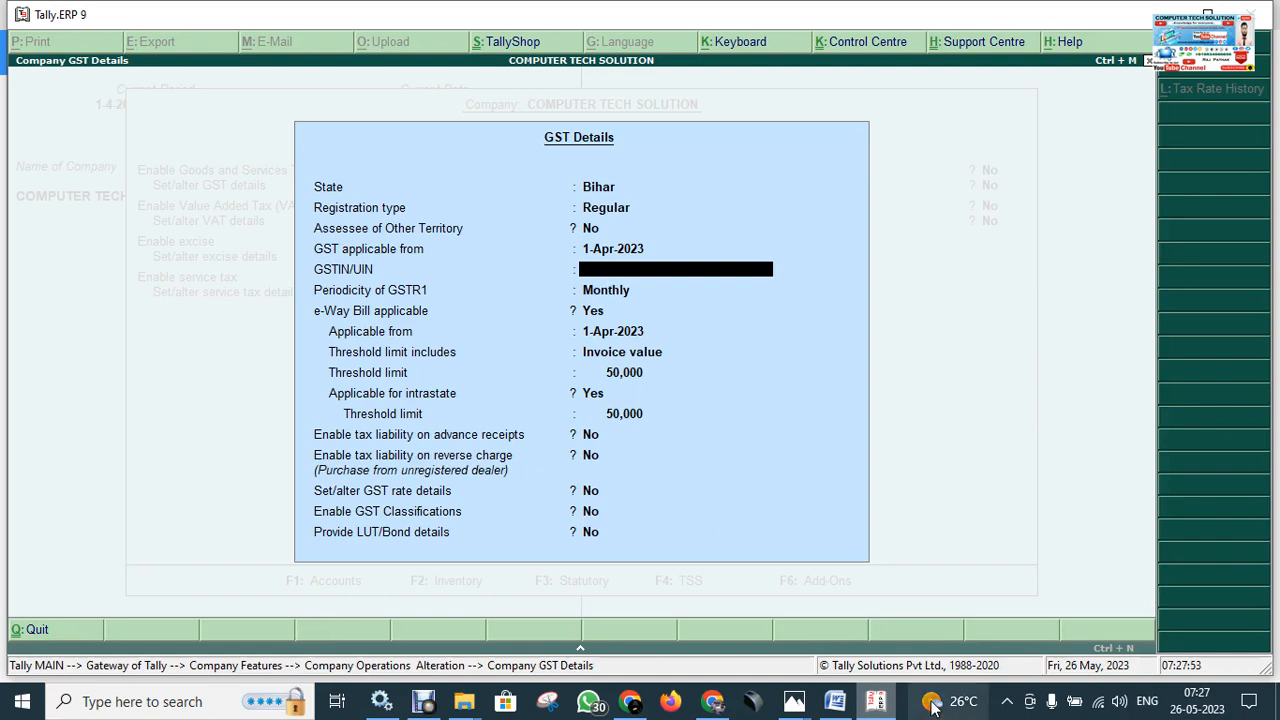
Add a 'GST NO.-' bullet with the company's GSTIN below the F11 KEY line in Word.
click(835, 701)
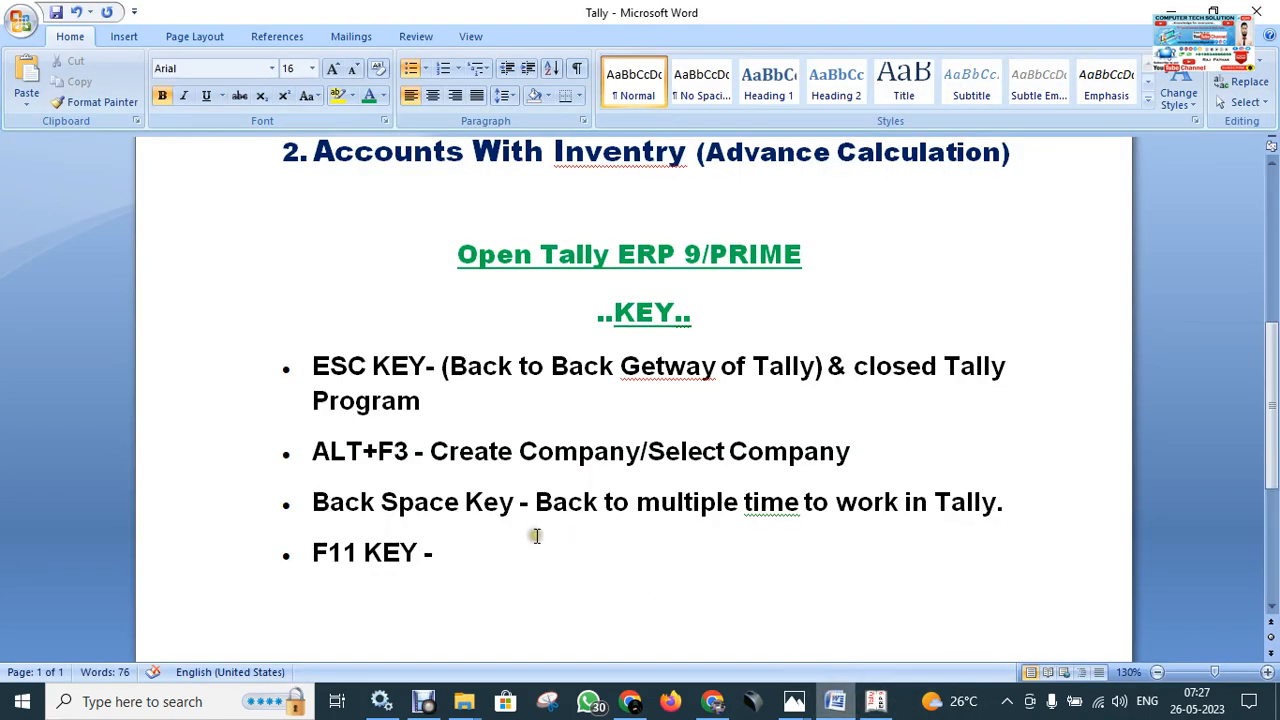
key(Return)
text(GST IN)
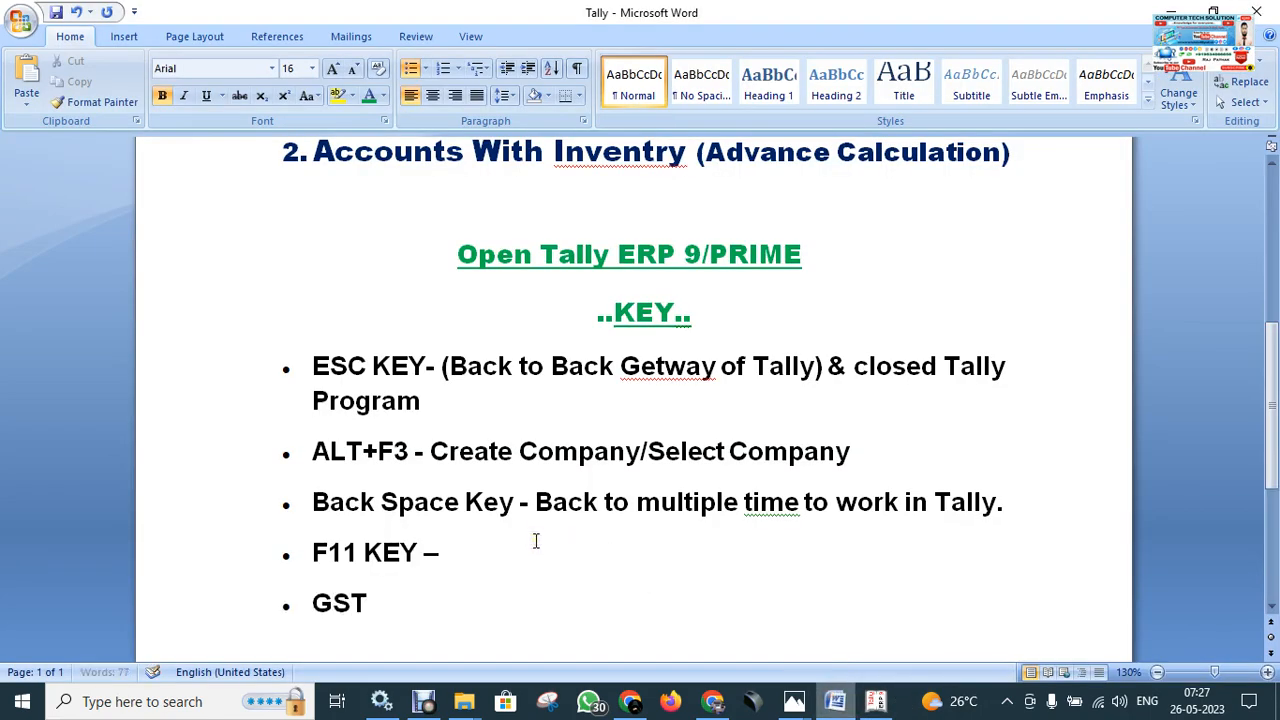
key(BackSpace)
key(BackSpace)
text(NO,)
key(BackSpace)
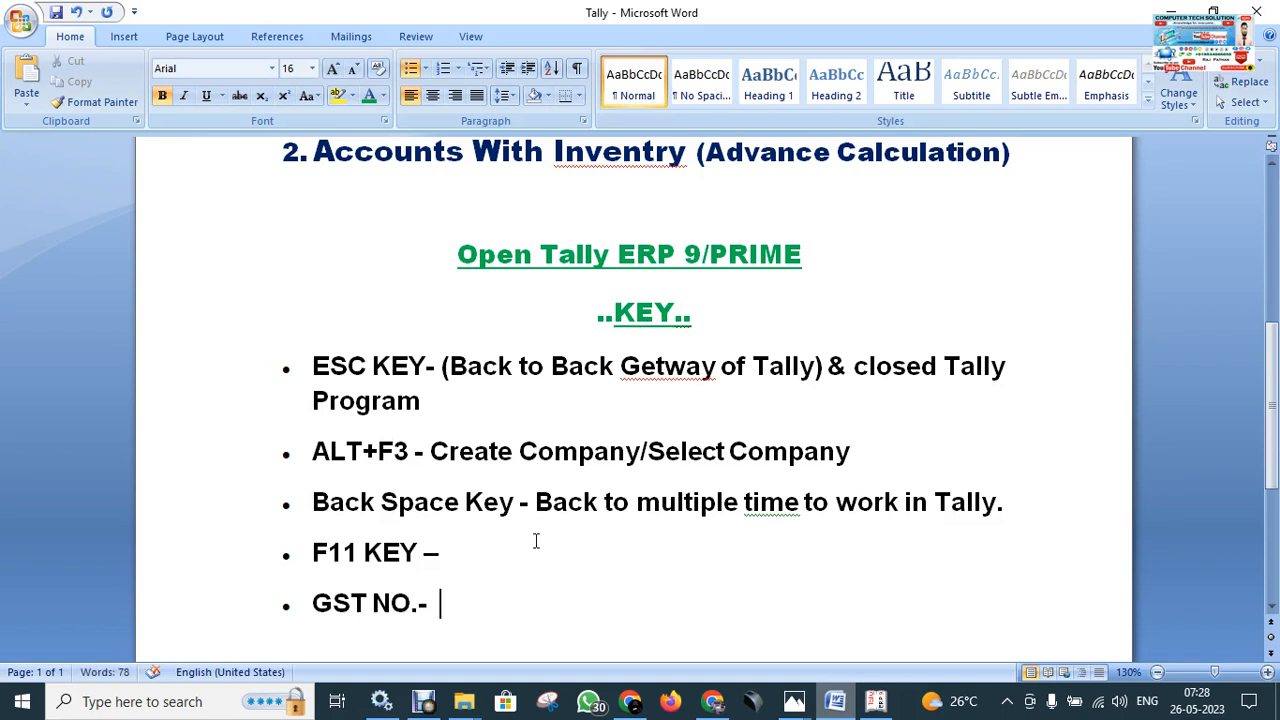
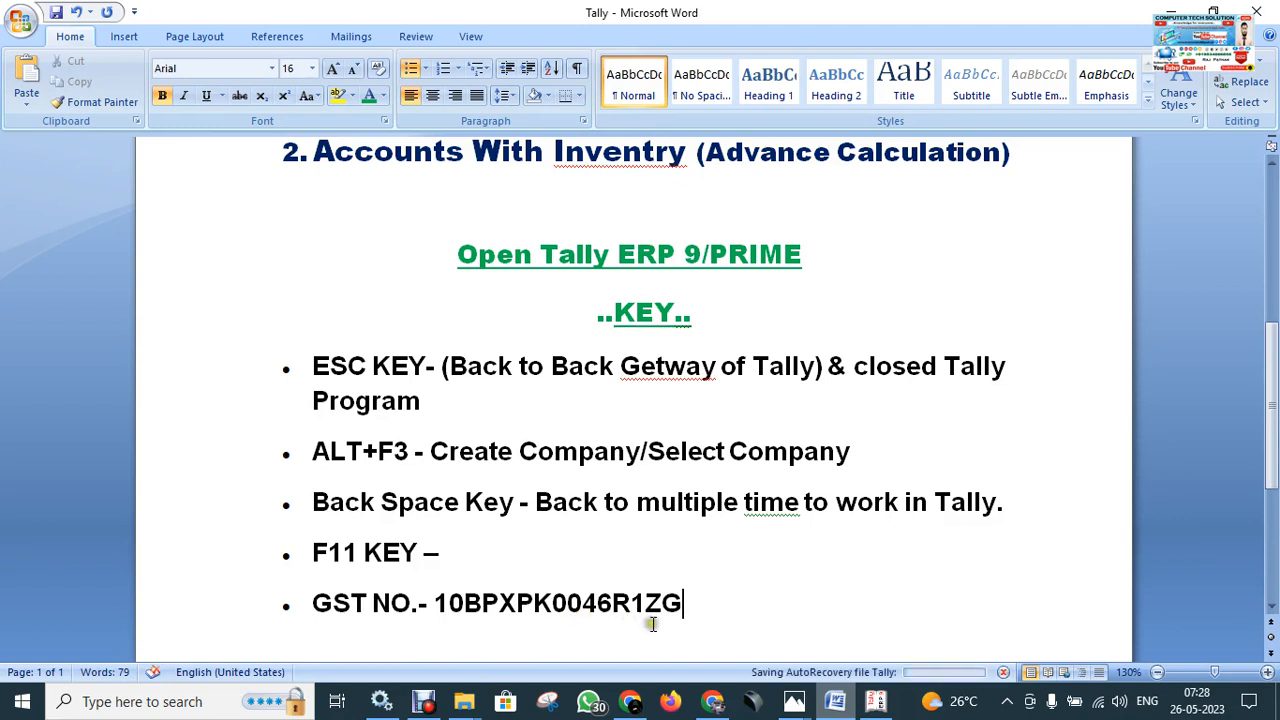
drag(684, 604, 434, 604)
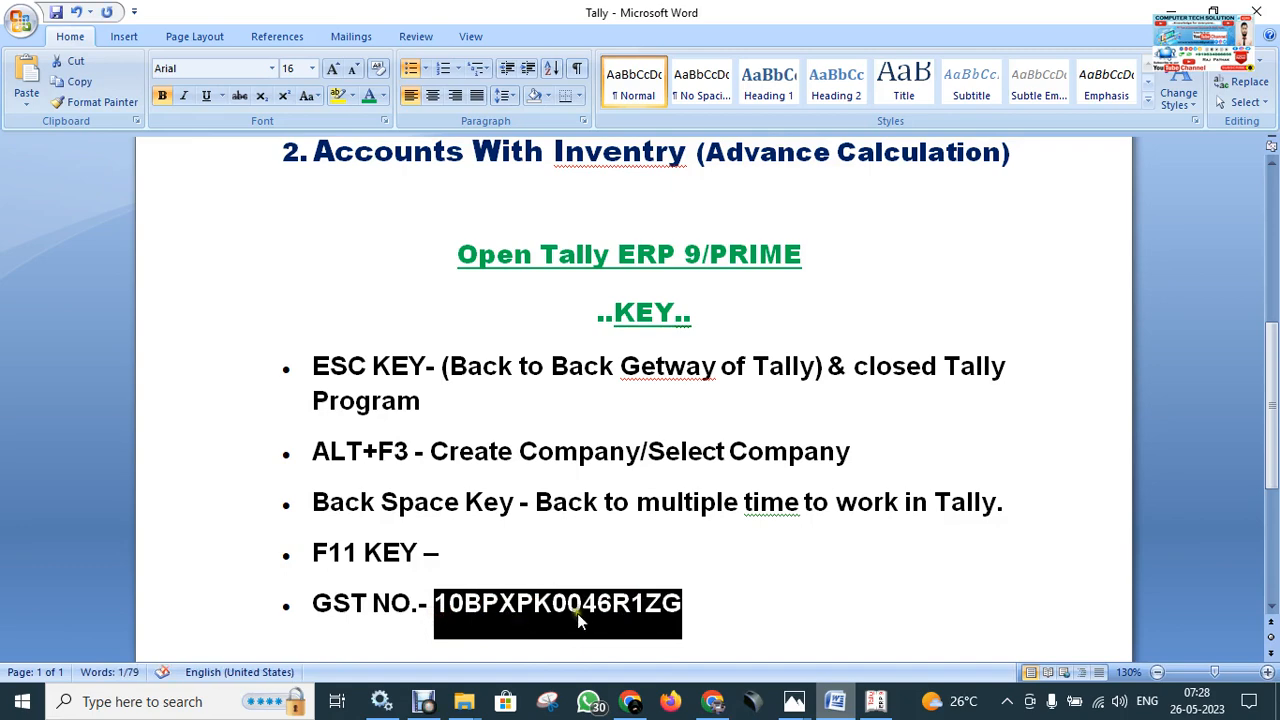
click(710, 605)
scroll(700, 598, down, 1)
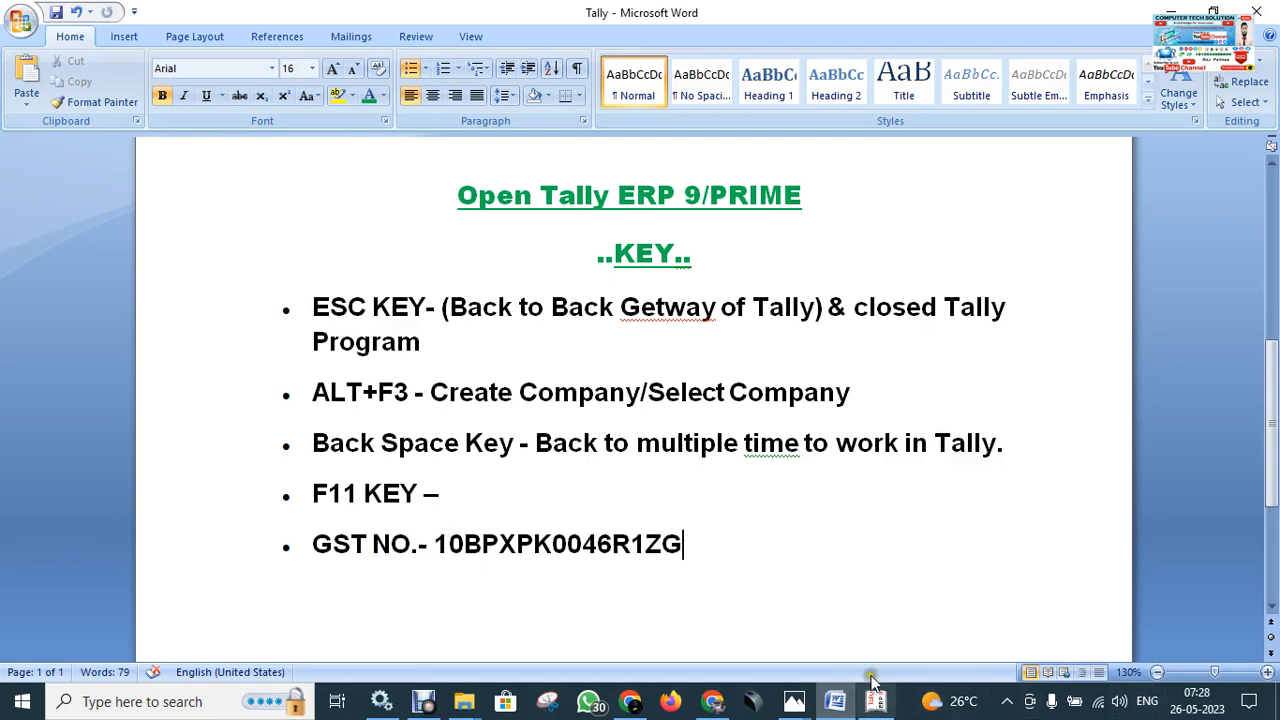
Enter the company's GSTIN in the GSTIN/UIN field of Tally's GST details.
click(875, 703)
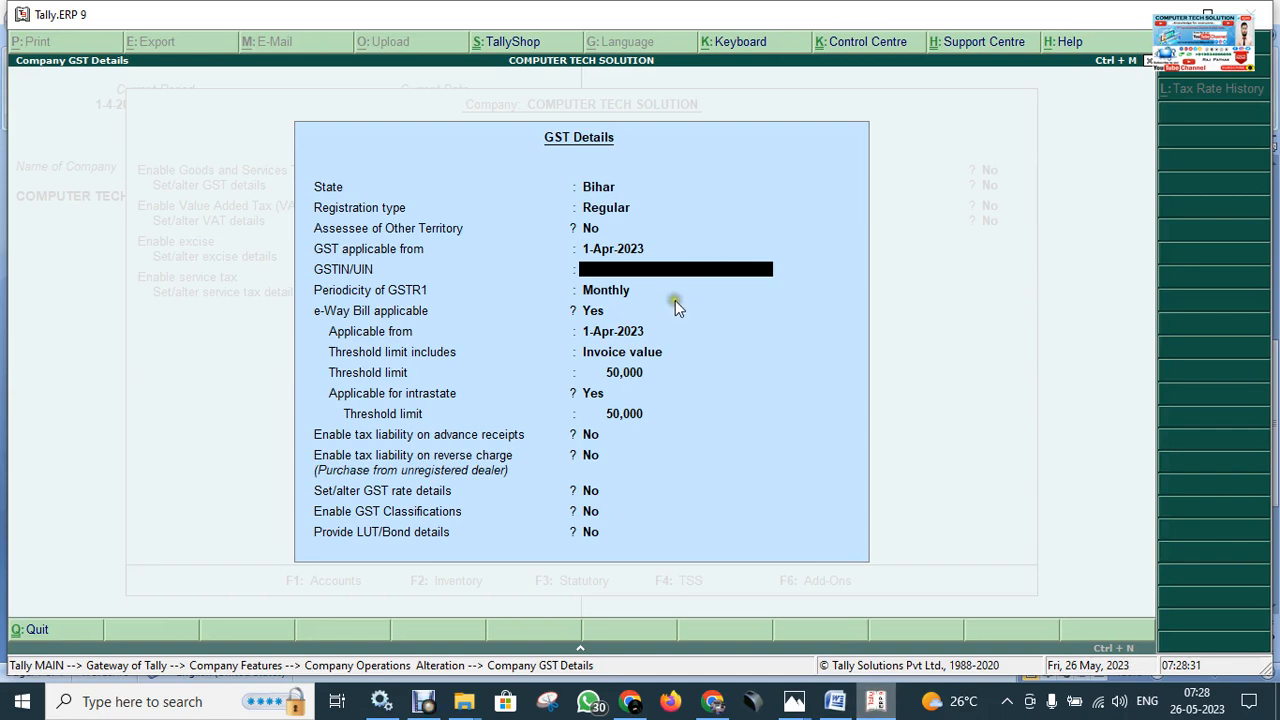
click(567, 279)
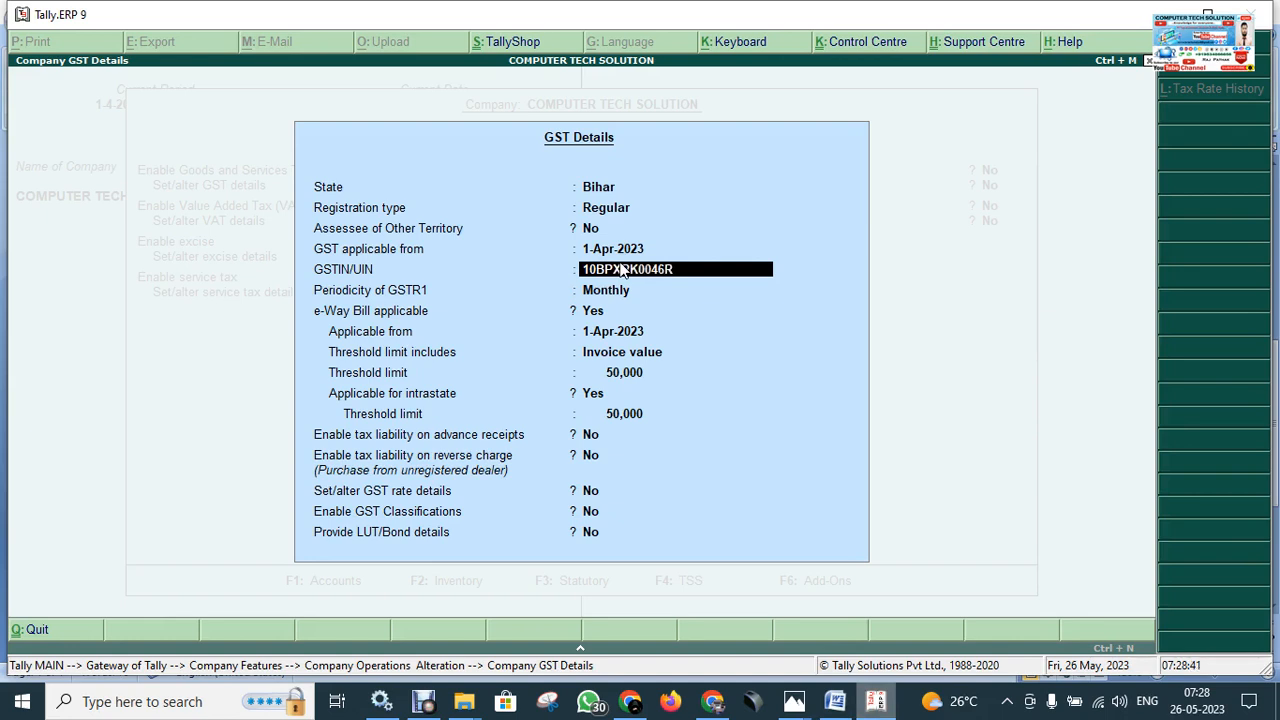
click(685, 292)
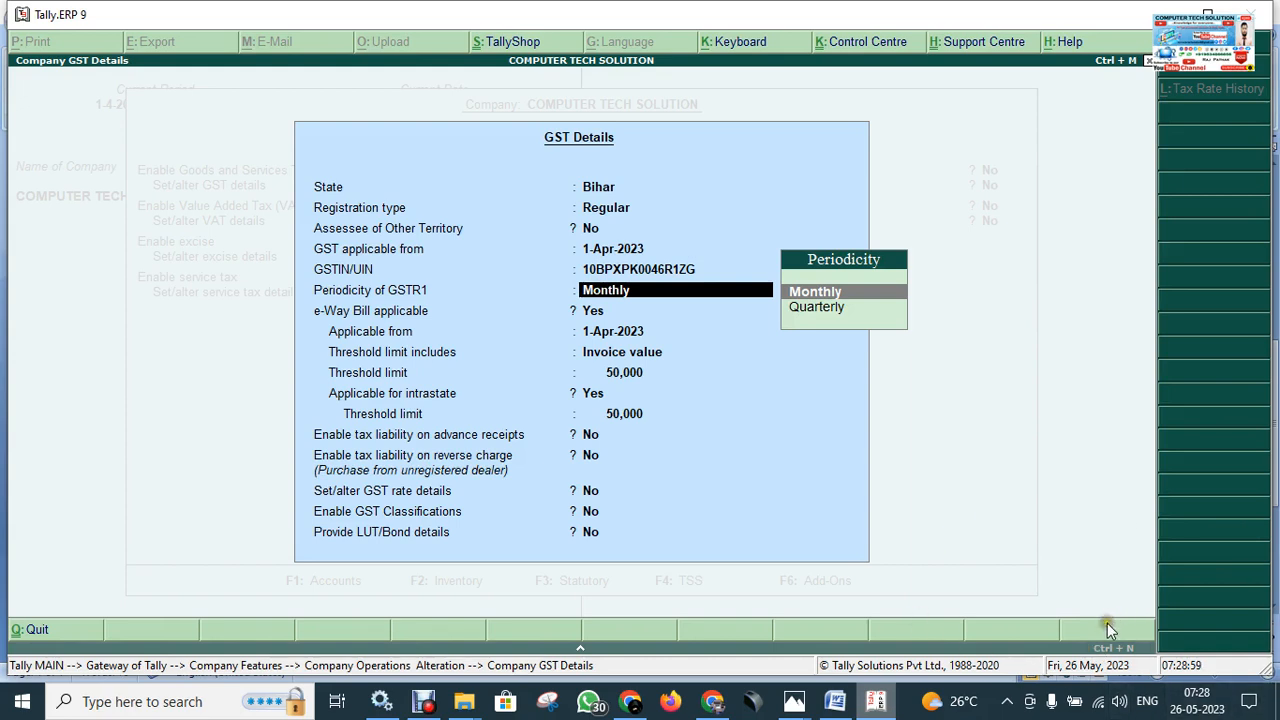
Enter an invalid test GSTIN to trigger the verification warning, then begin retyping the correct one.
key(BackSpace)
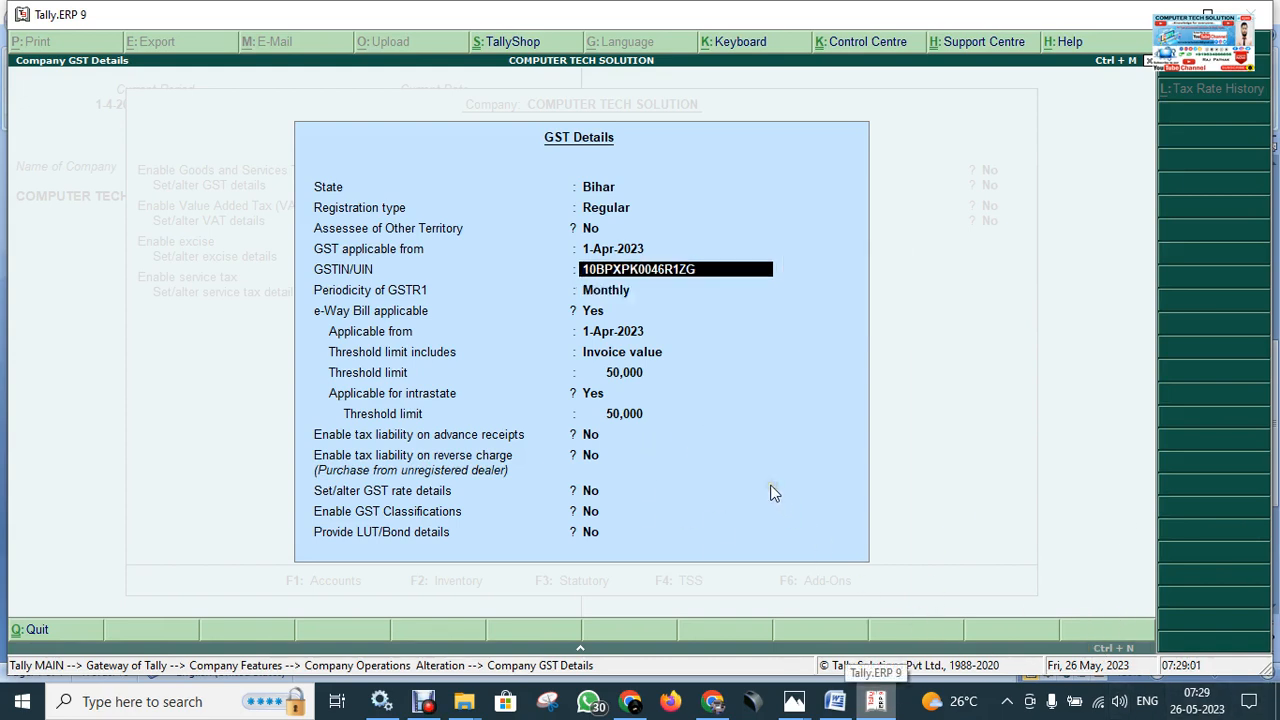
text(10VJHDFUDFBF)
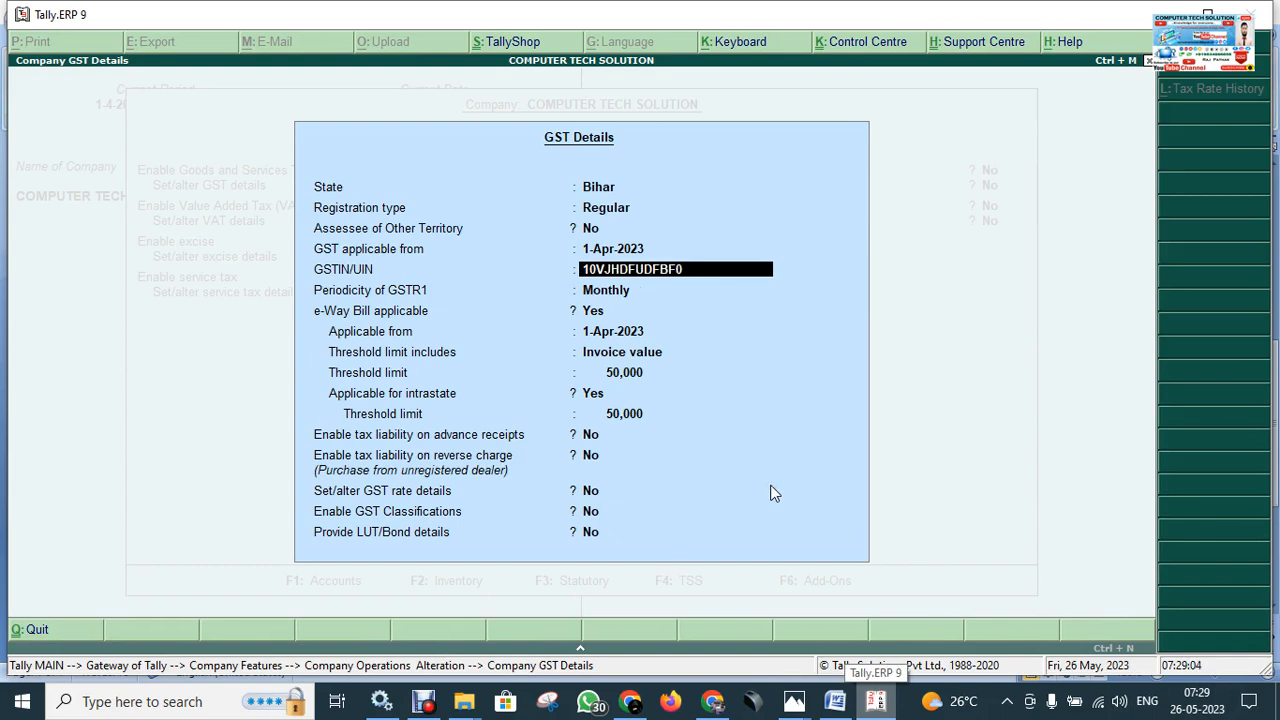
text(0)
key(Return)
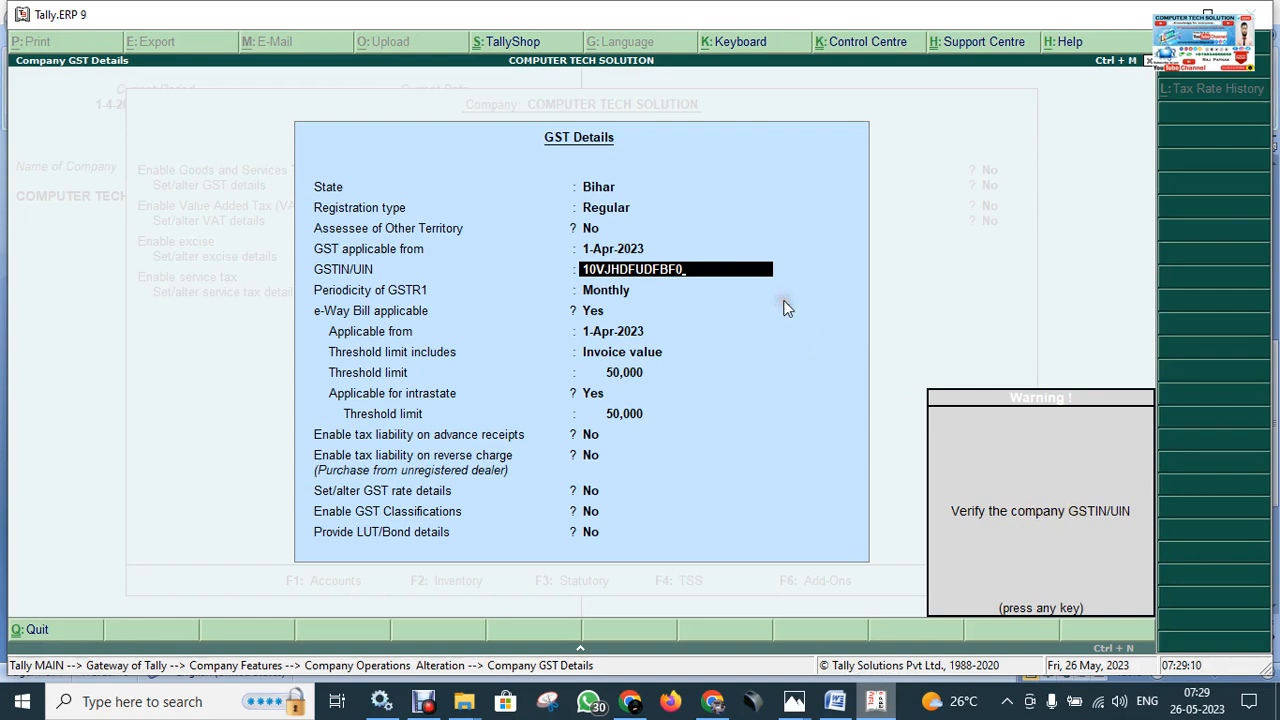
key(Return)
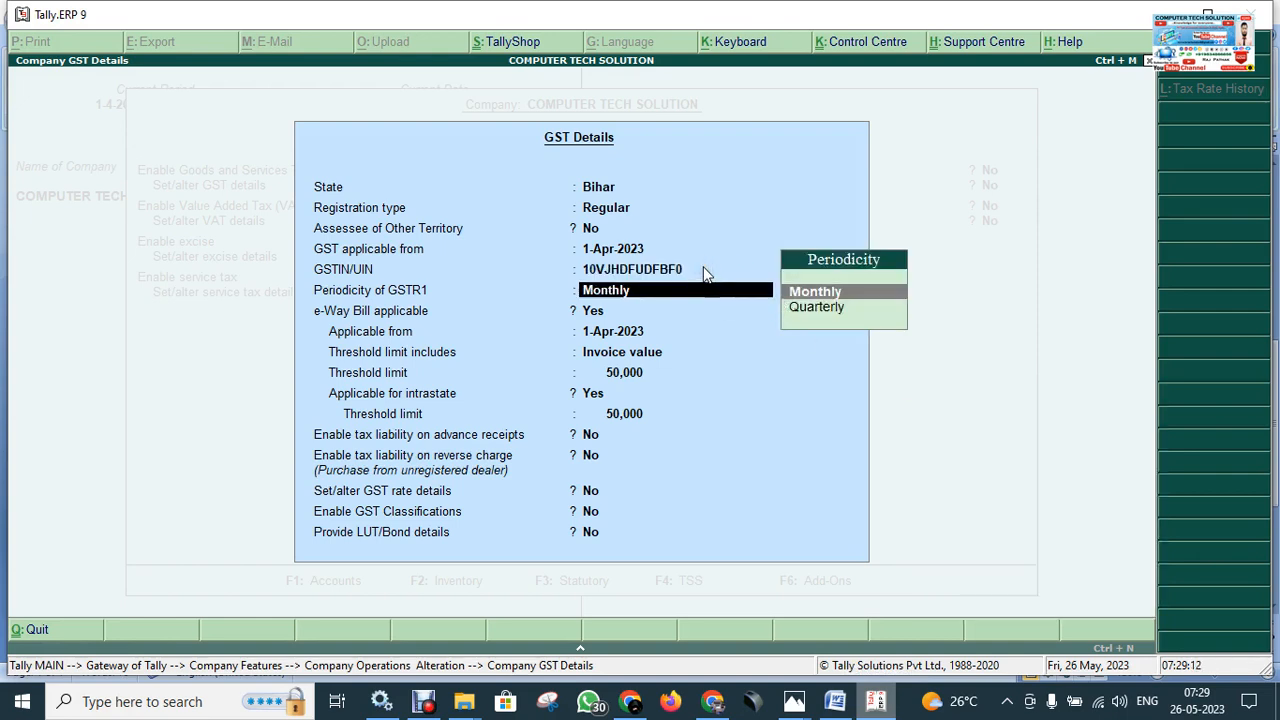
key(BackSpace)
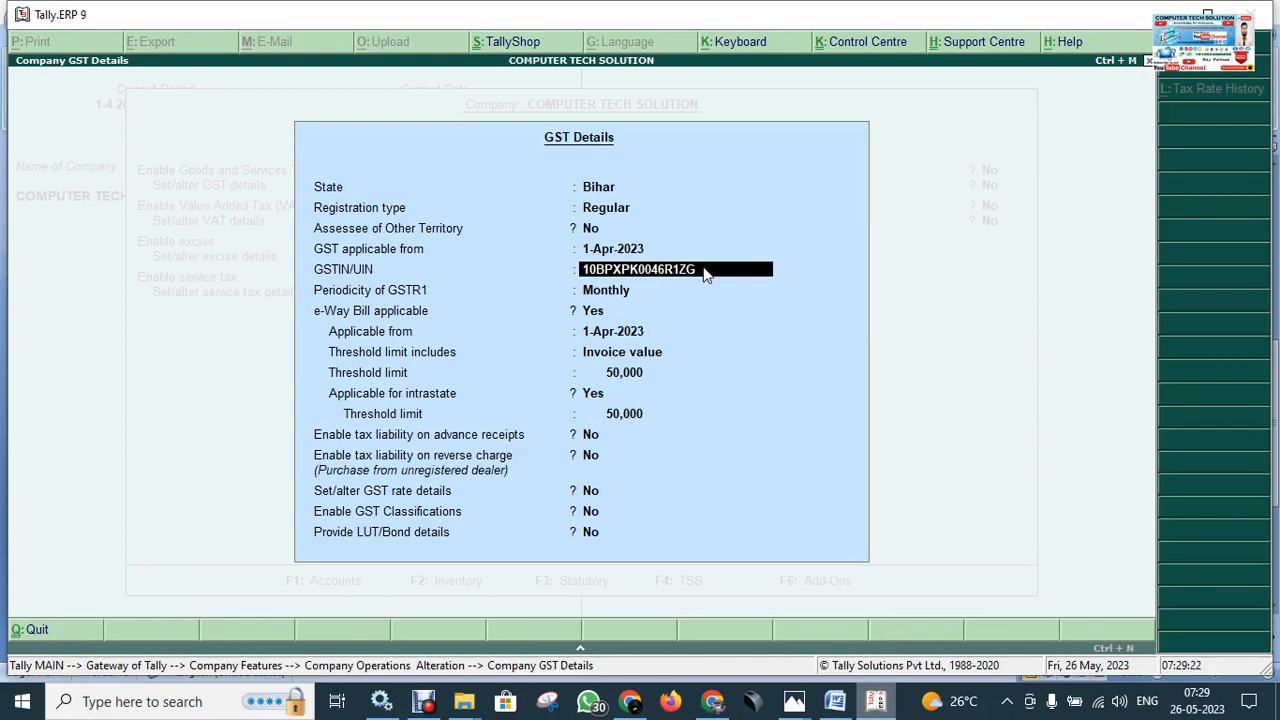
Accept the corrected GSTIN, Monthly GSTR1 periodicity and e-Way Bill defaults, and save the GST details.
key(Return)
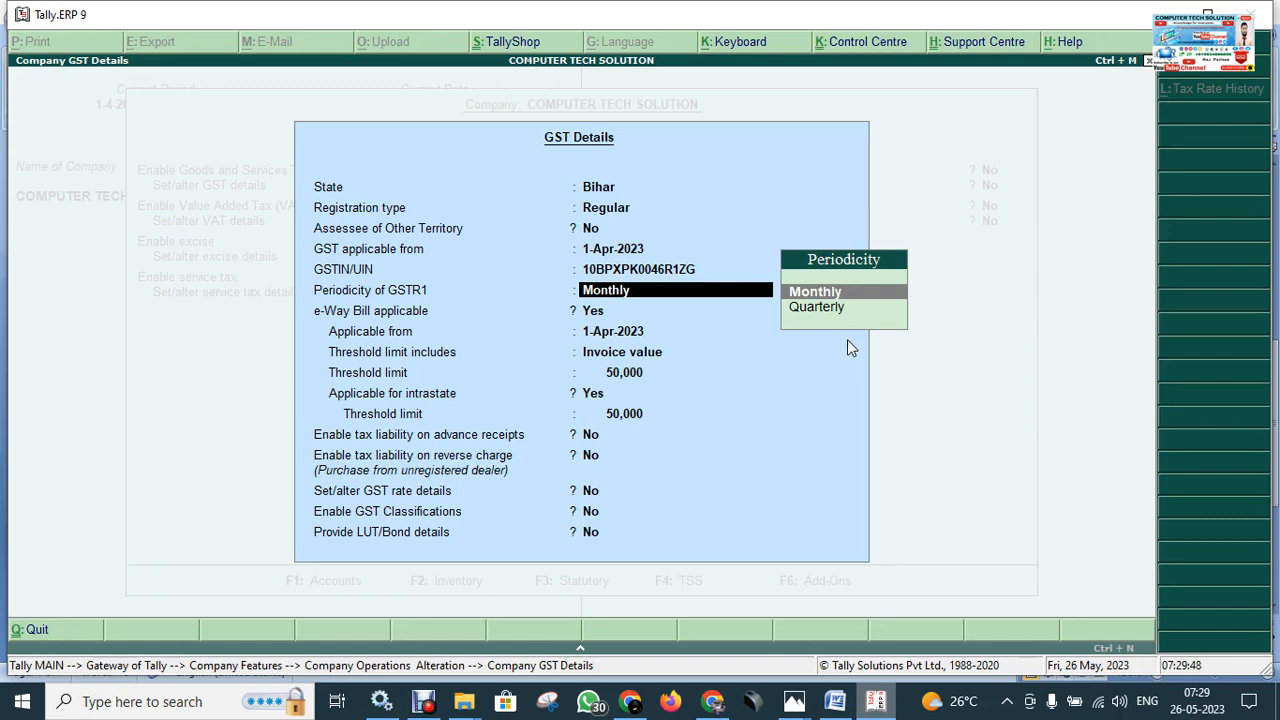
key(Return)
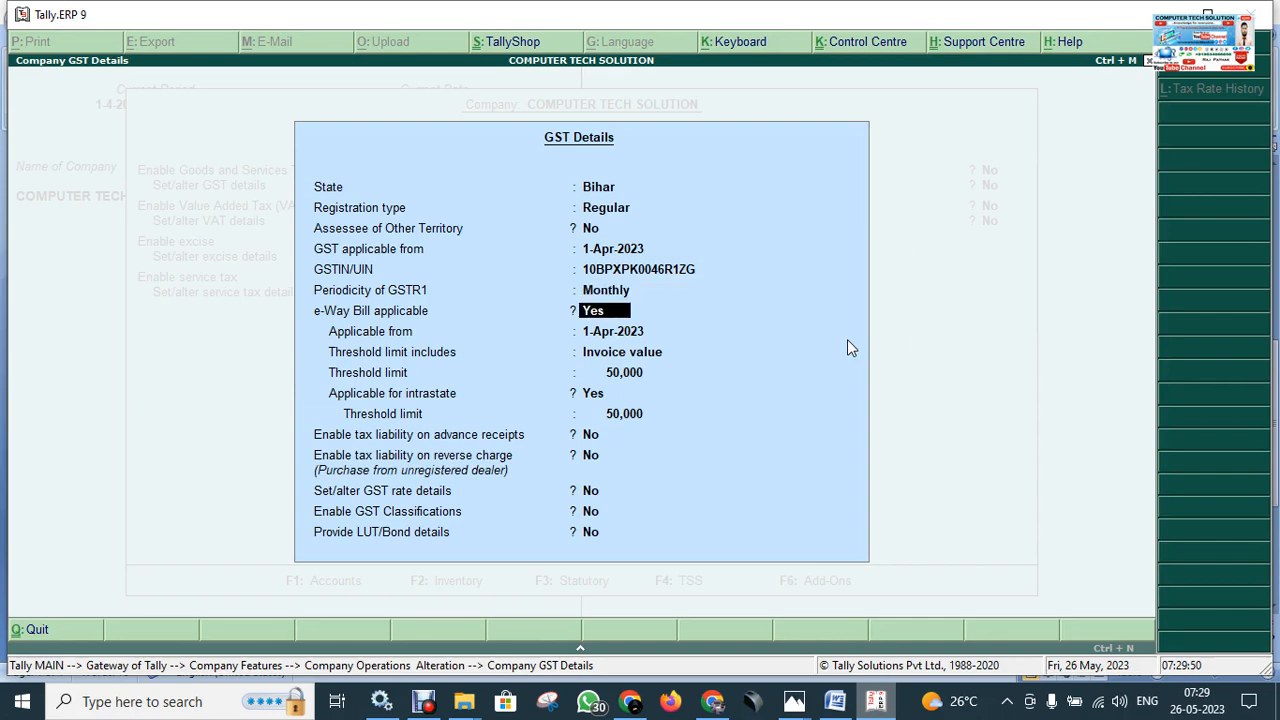
key(Return)
key(Return)
key(Return)
key(Return)
key(Return)
key(Return)
key(Return)
key(Return)
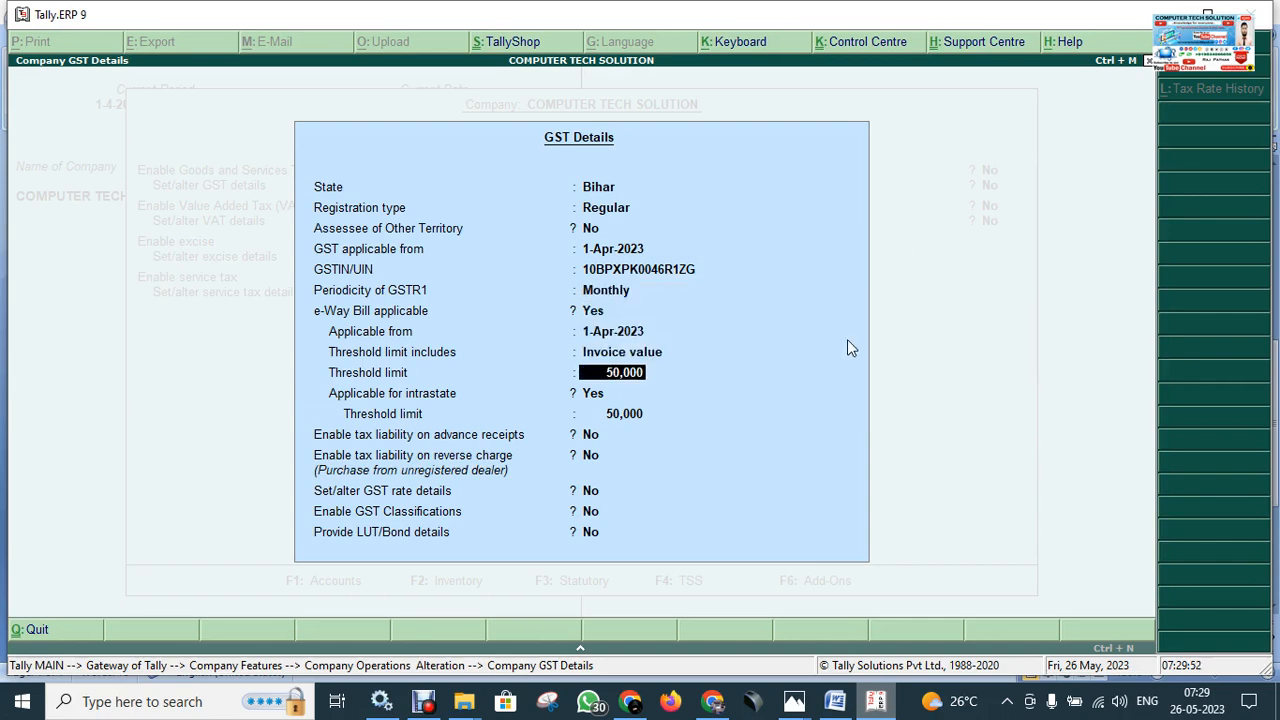
key(Return)
key(Return)
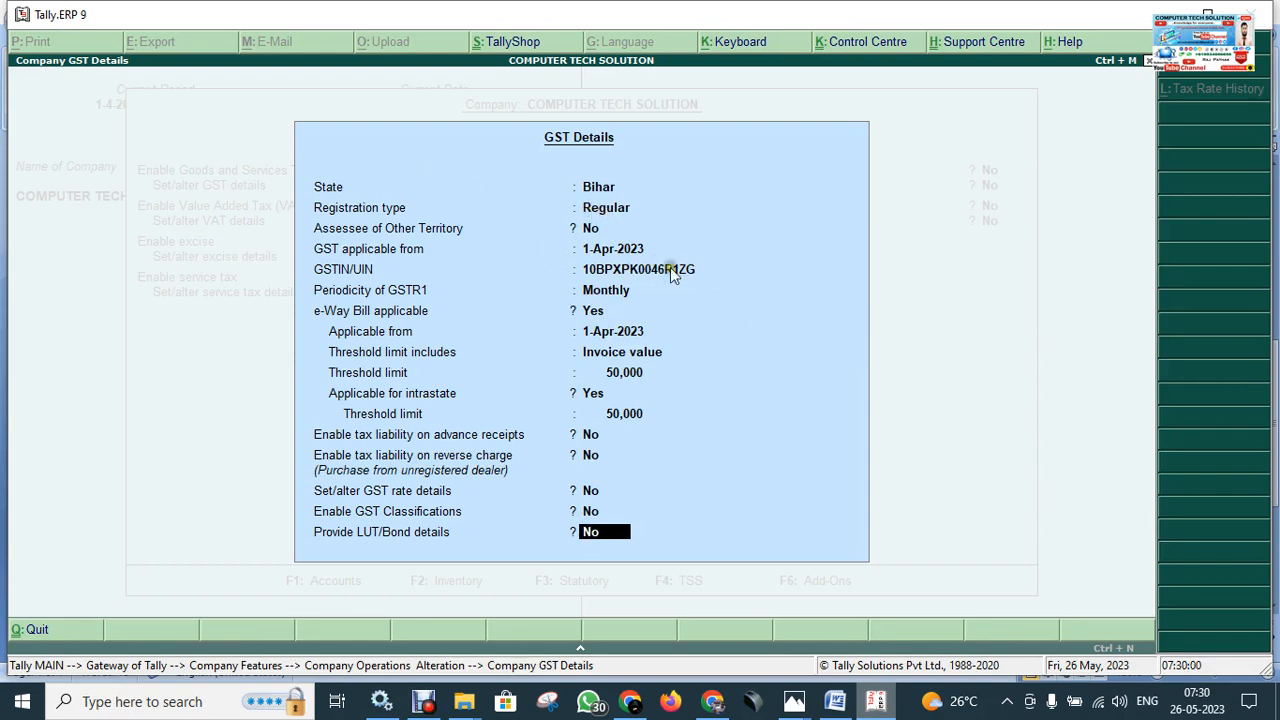
key(Return)
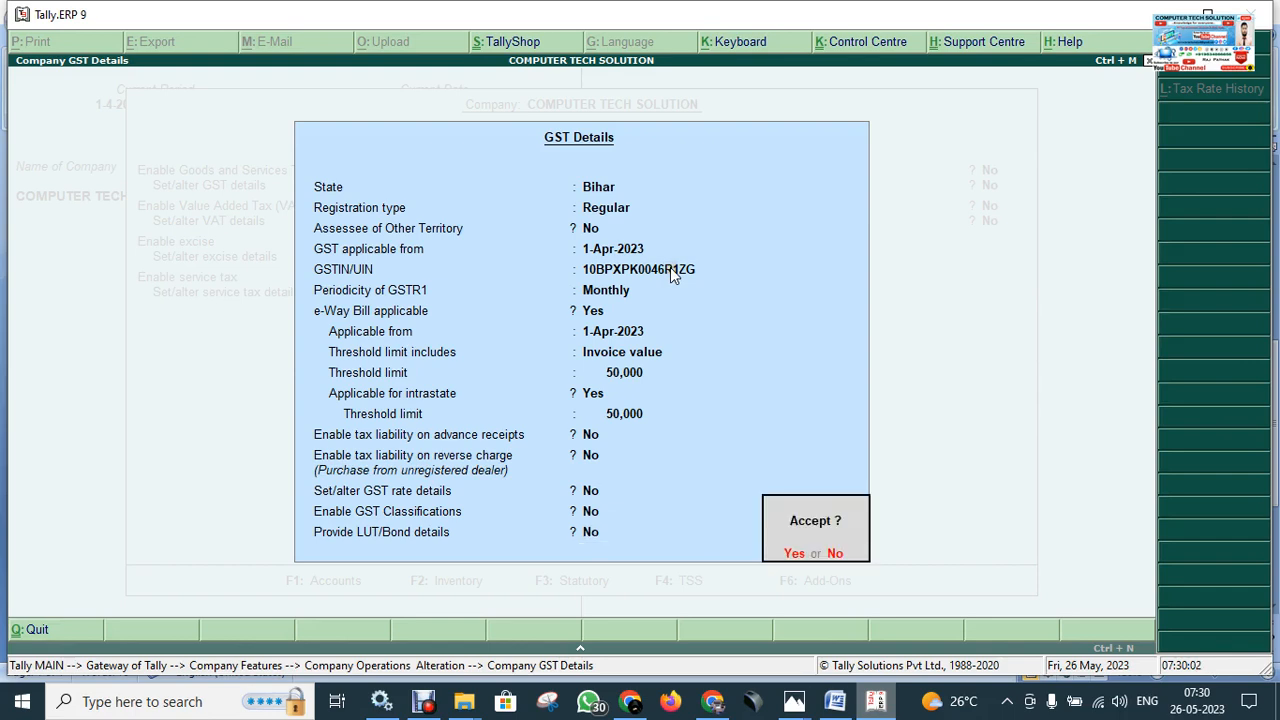
key(Return)
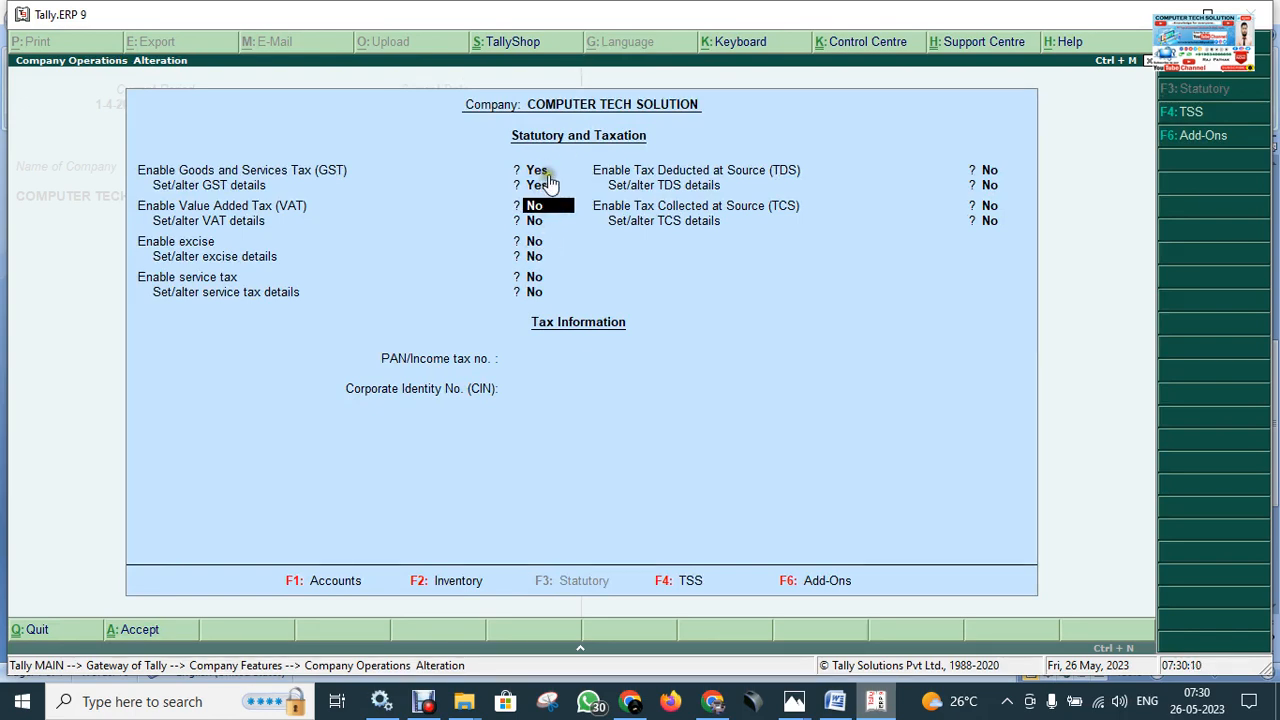
Step through the remaining tax options and accept the Statutory and Taxation settings.
key(Return)
key(Return)
key(Return)
key(Return)
key(Return)
key(Return)
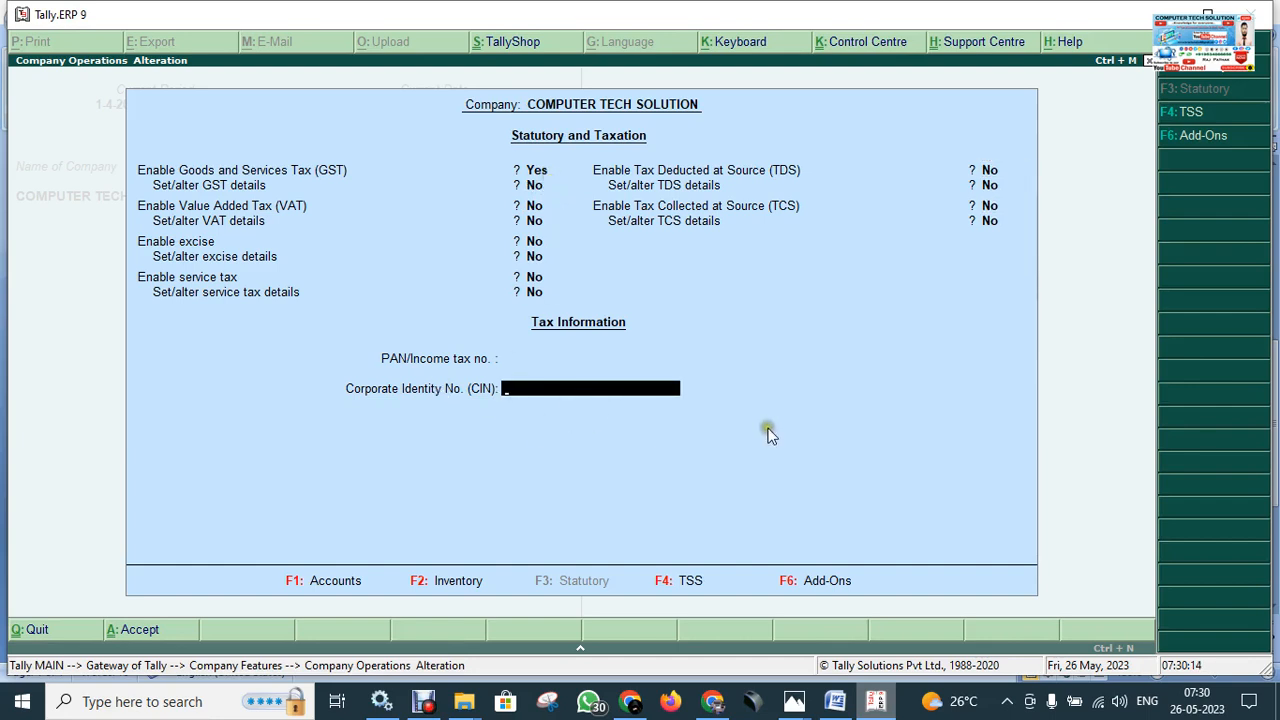
key(Return)
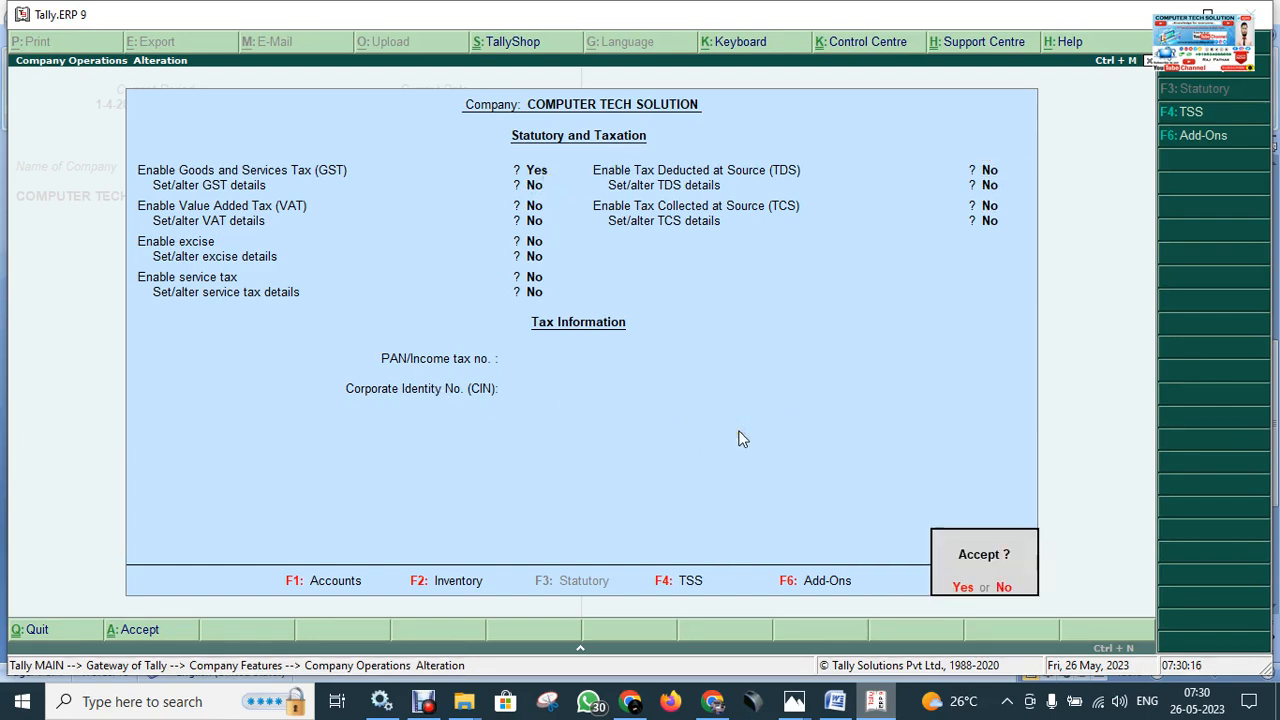
key(Return)
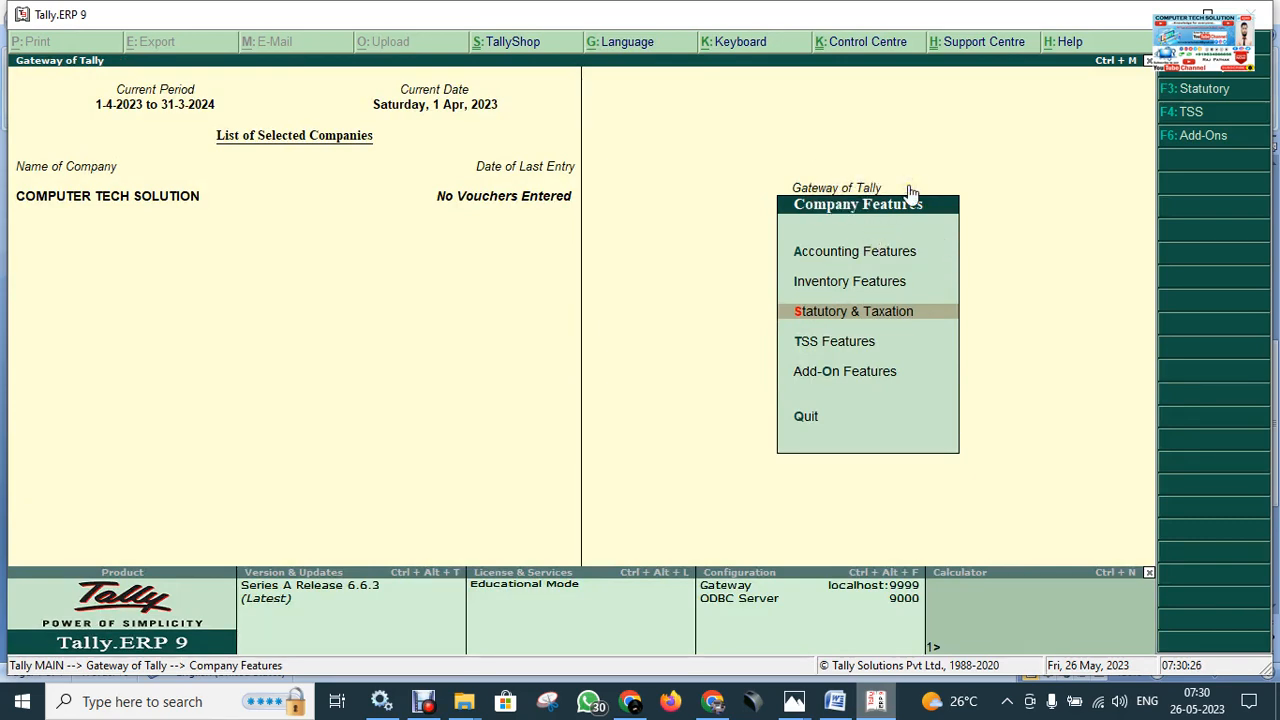
click(835, 701)
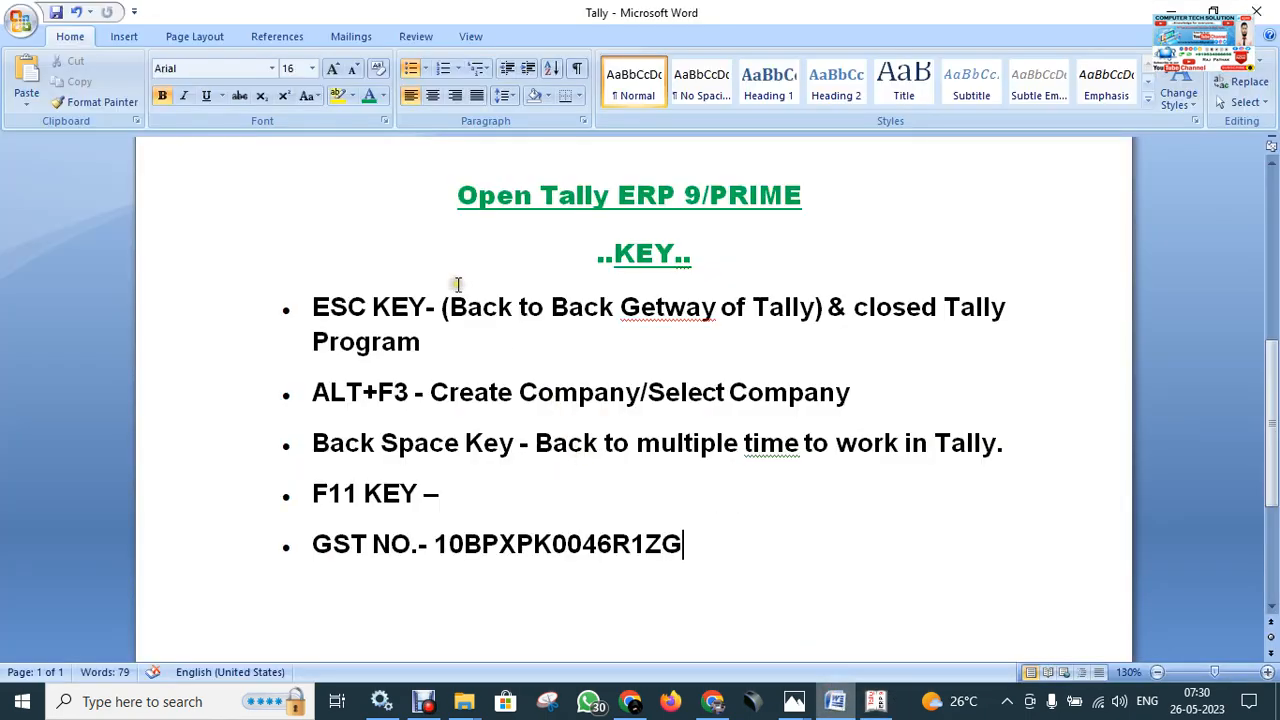
drag(450, 307, 818, 322)
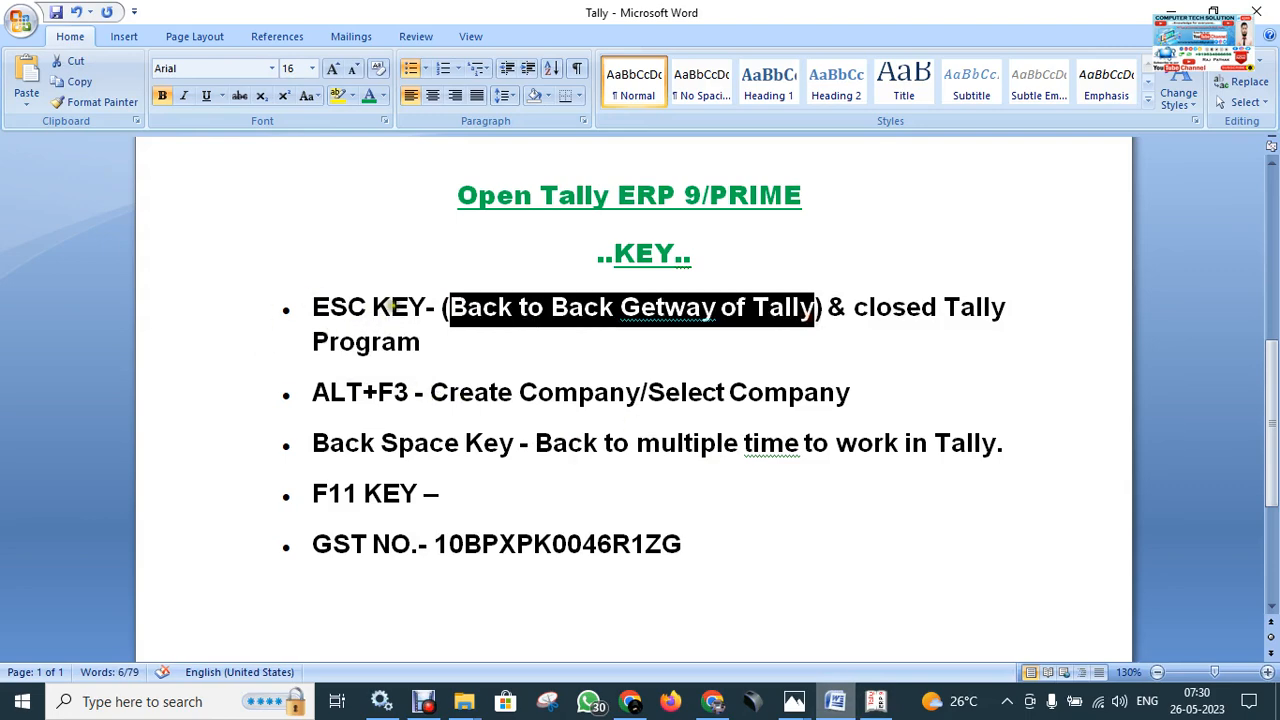
click(875, 701)
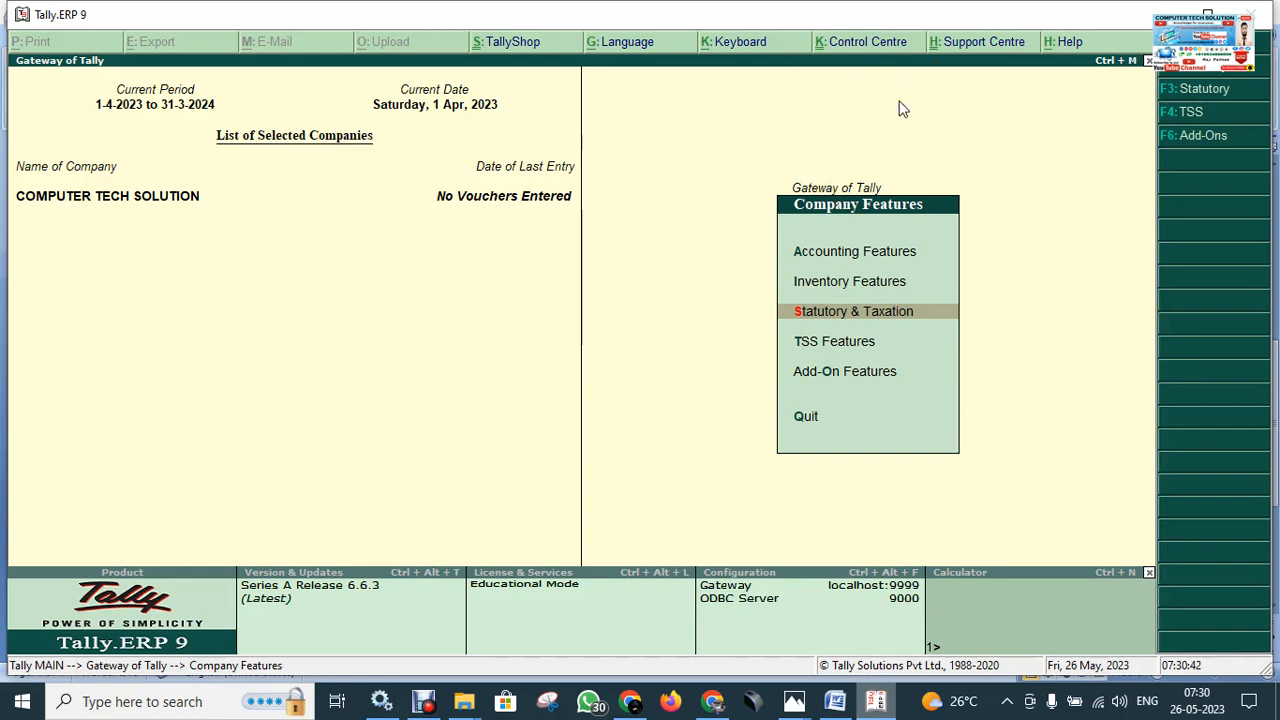
Close Company Features to Gateway of Tally and briefly check the Word notes.
key(Escape)
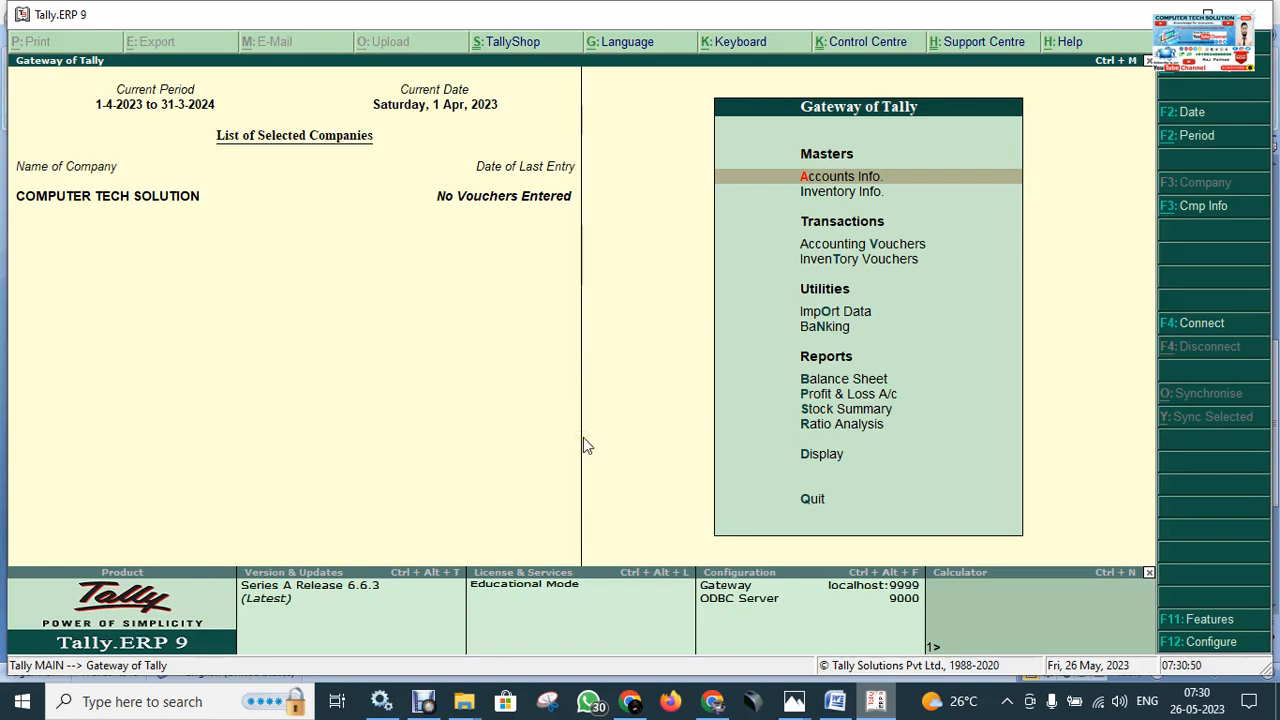
click(645, 463)
click(873, 703)
click(872, 705)
Open Company Info with Alt+F3, cancel Select Company and Create Company, and return to Gateway.
key(alt+F3)
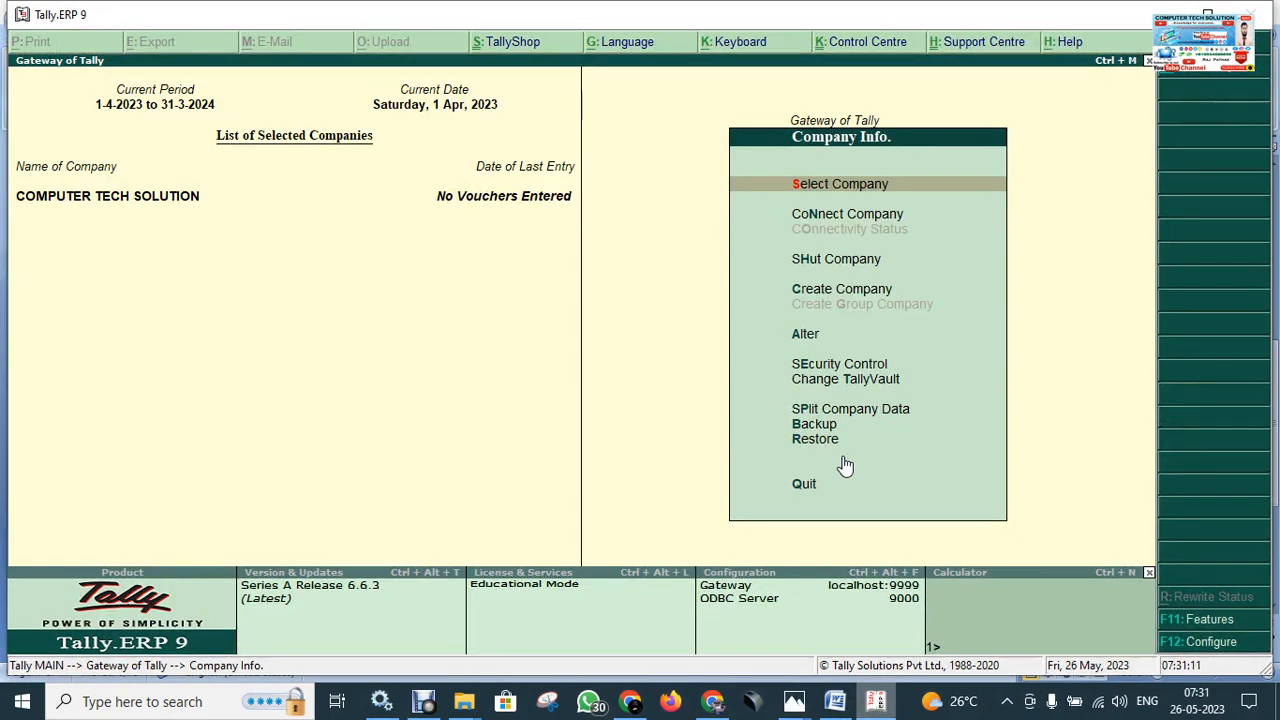
key(Return)
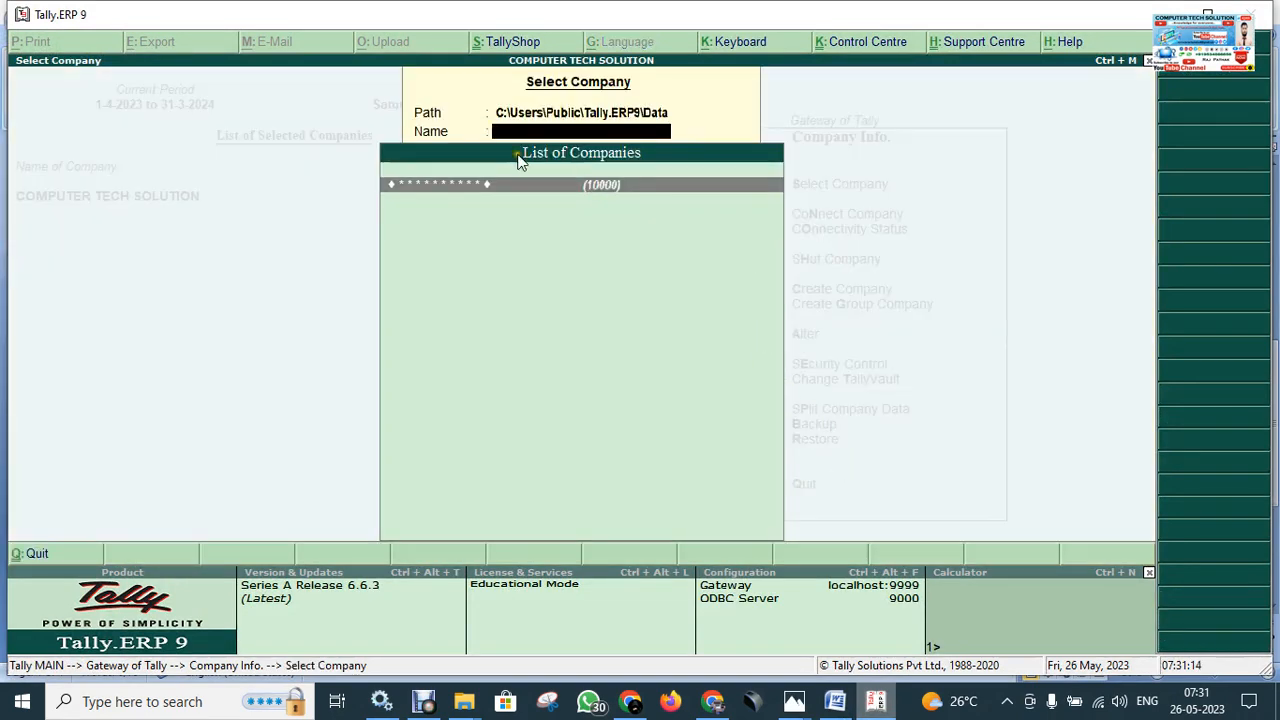
key(Escape)
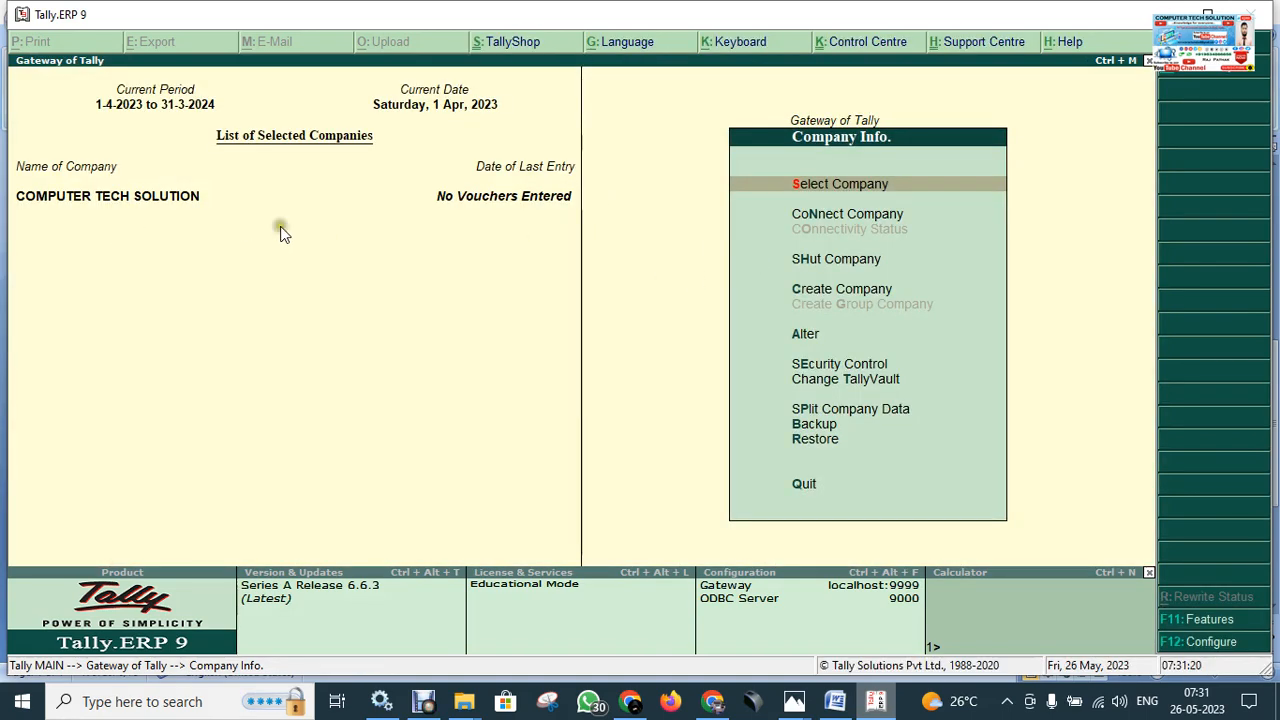
key(Down)
key(Down)
key(Down)
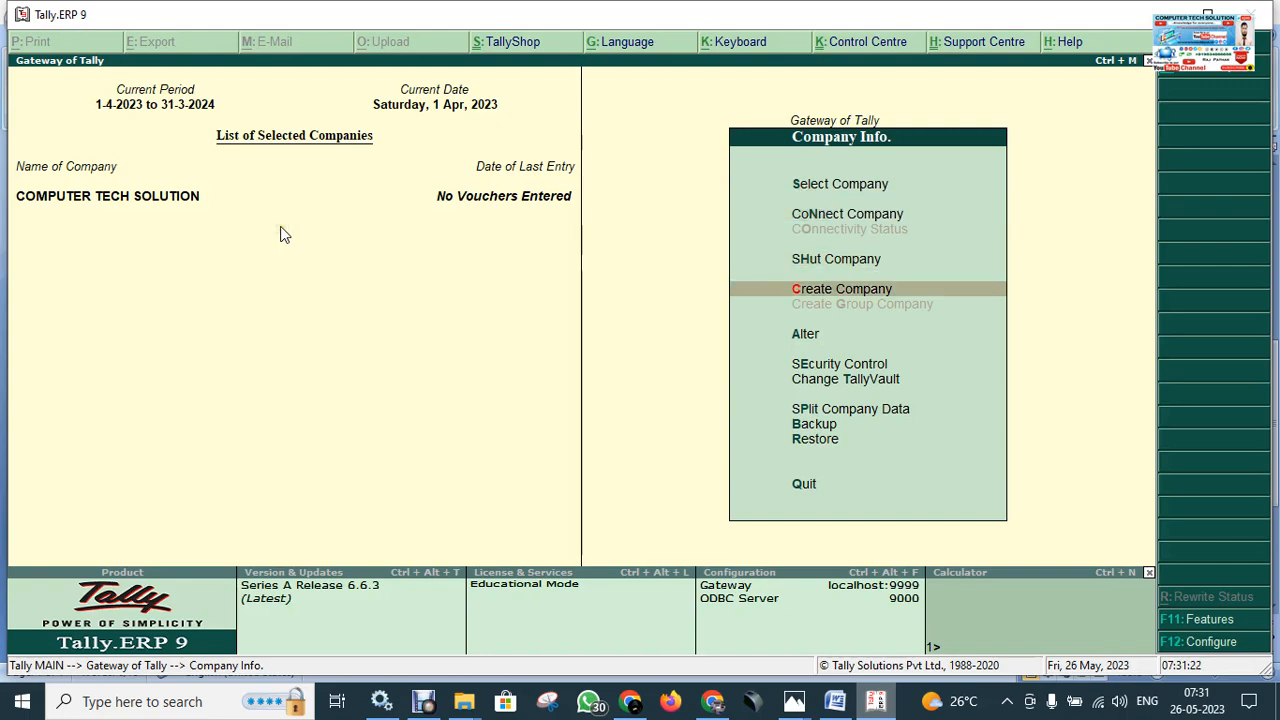
key(Return)
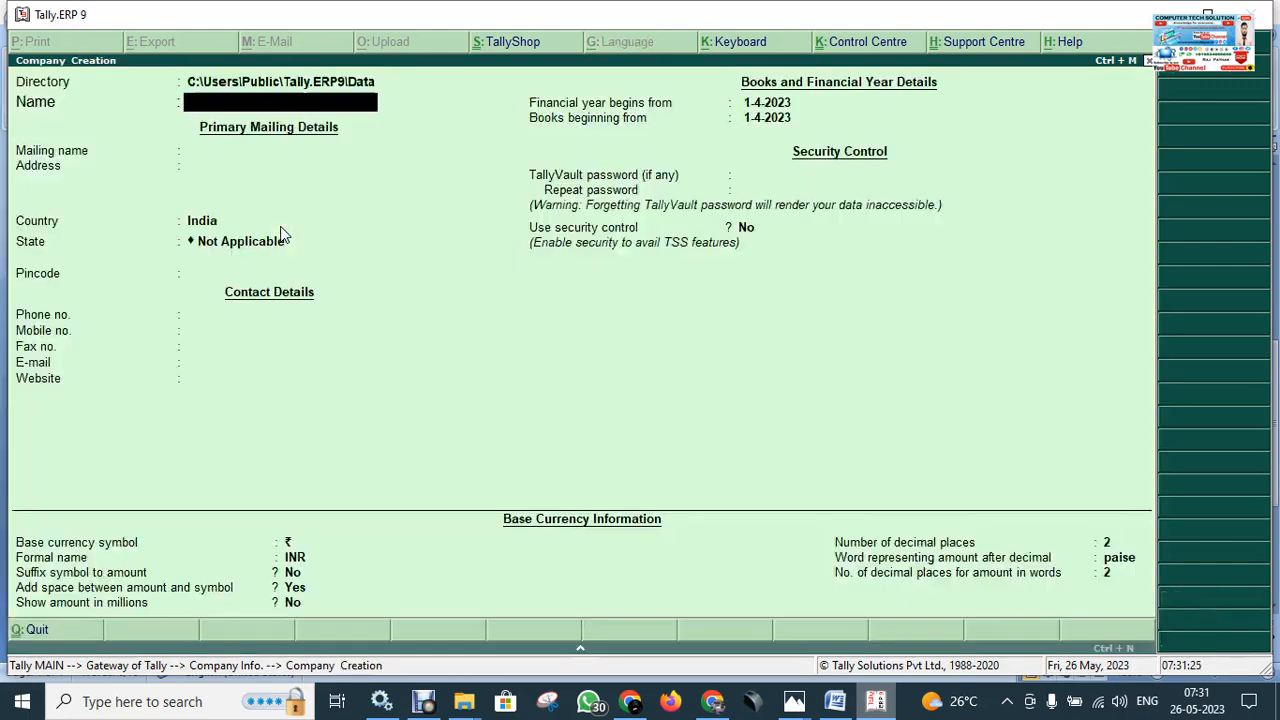
key(Escape)
key(y)
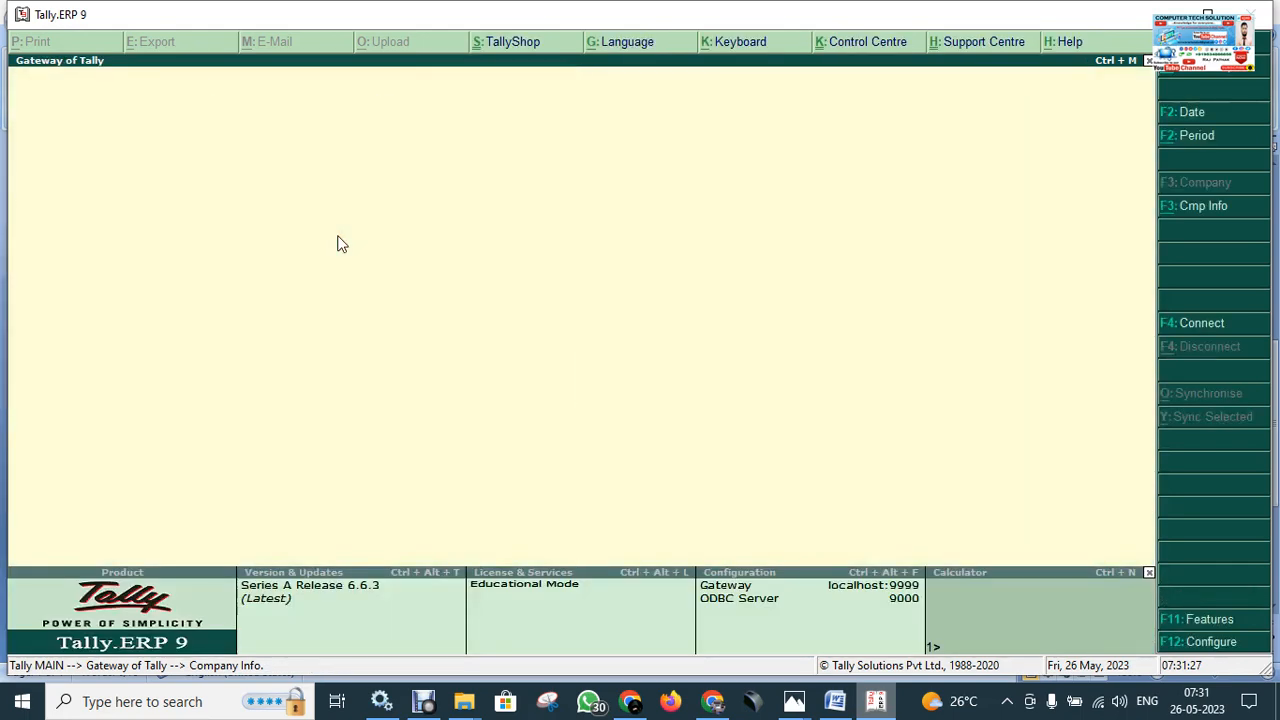
key(Escape)
key(n)
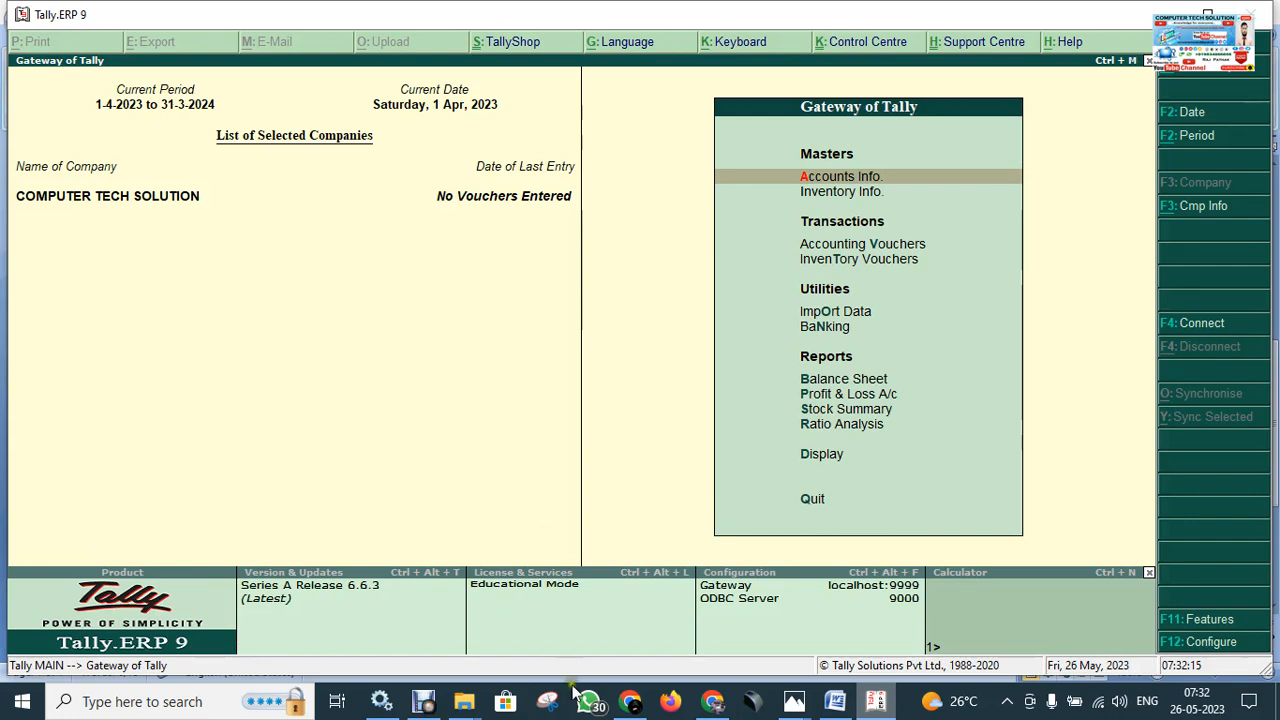
click(626, 440)
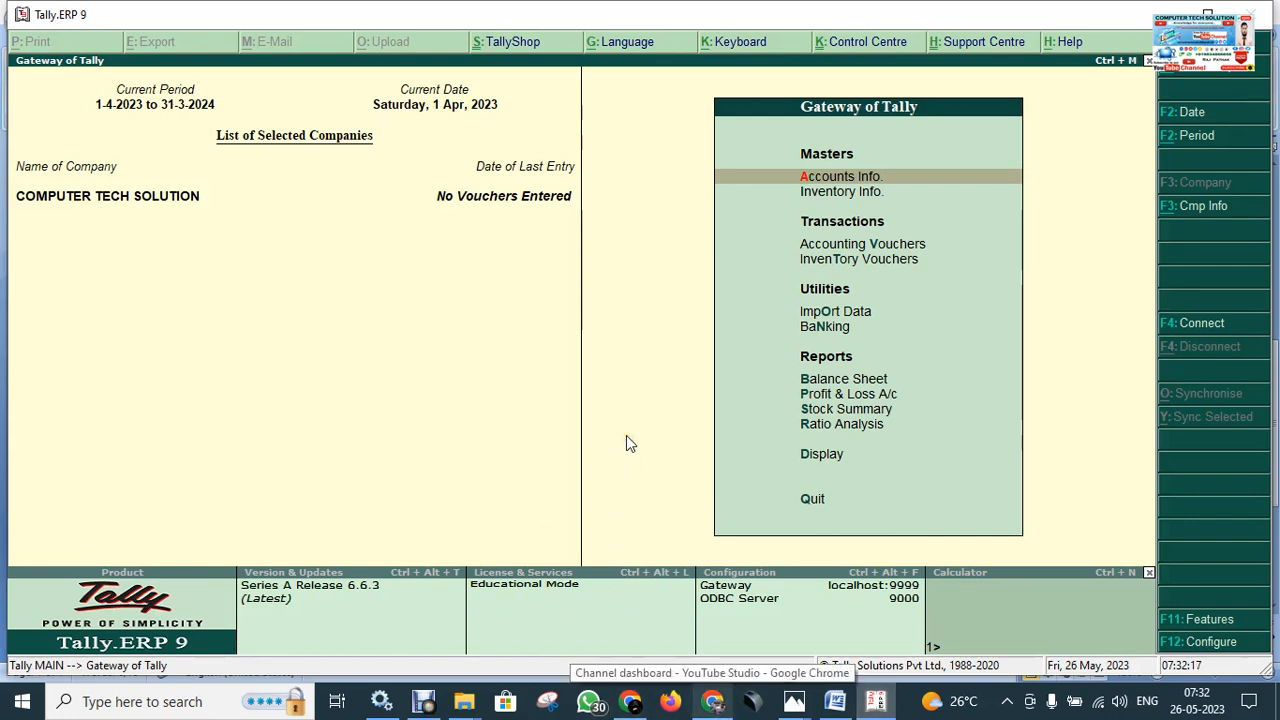